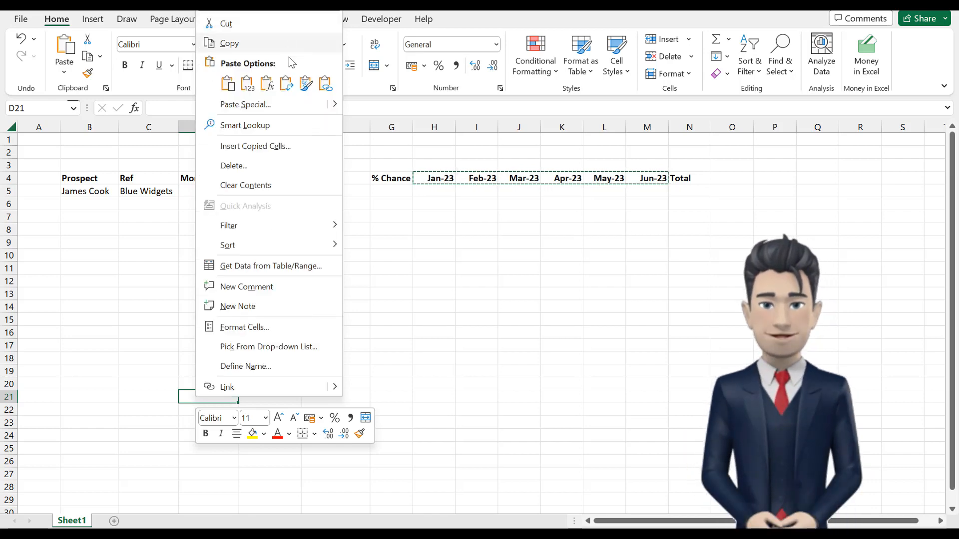
Step: Paste the copied month headings transposed down D21:D26 and define the name Month for that range
left_click(286, 84)
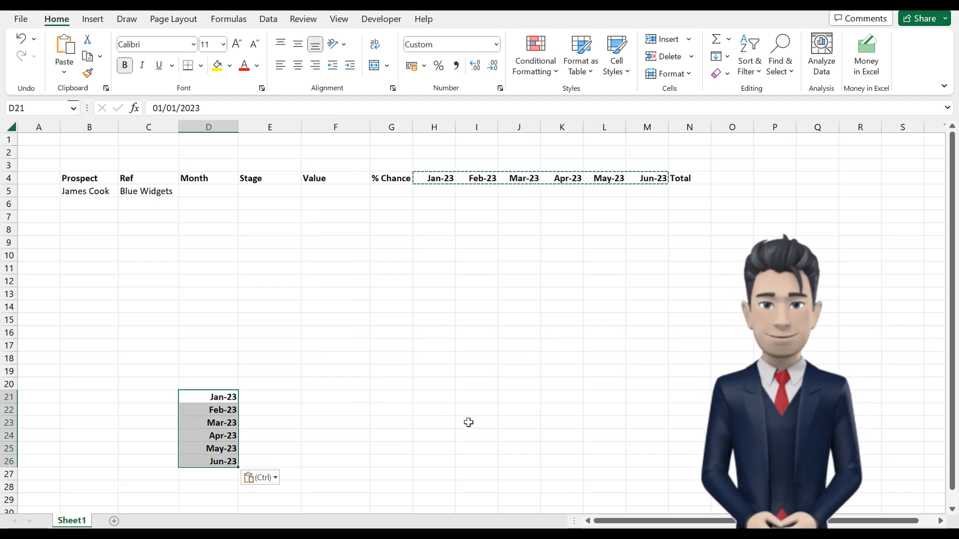
left_click(248, 397)
left_click_drag(215, 397, 217, 464)
left_click(238, 23)
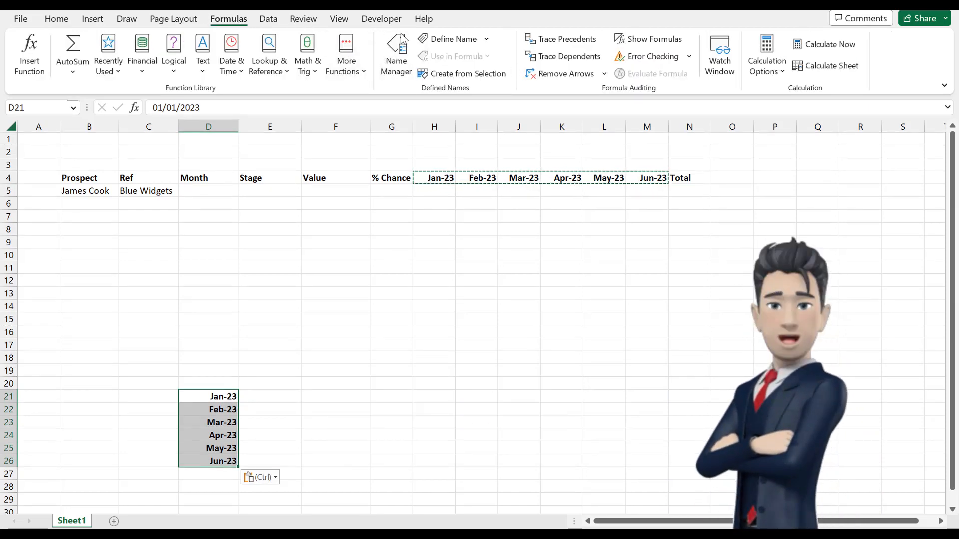
left_click(449, 39)
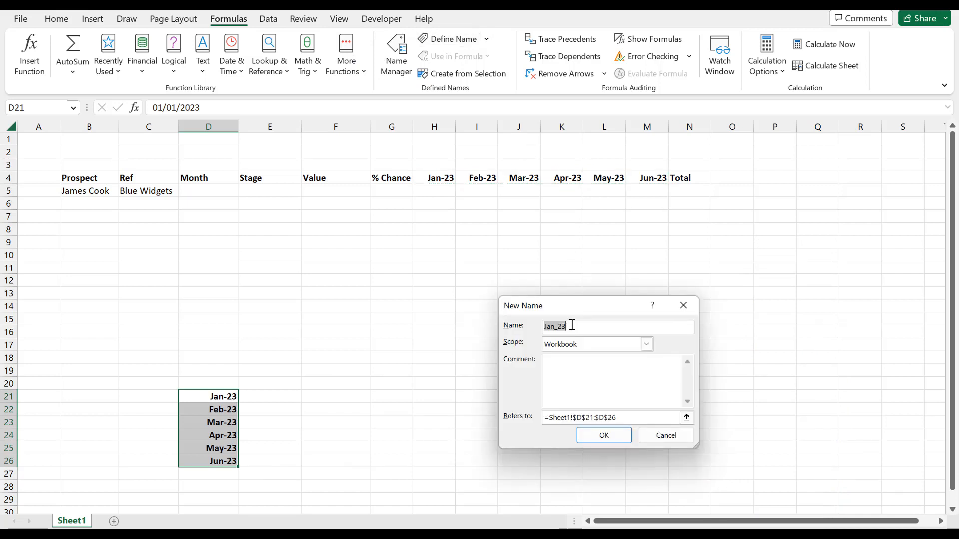
type("Mo")
left_click(603, 435)
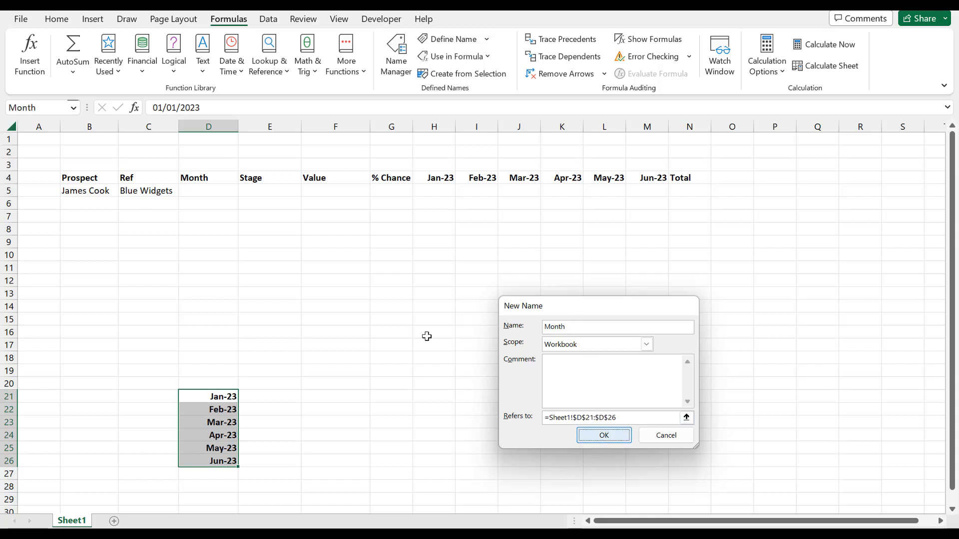
Step: Add list data validation to cell D5 with =Month as its source
left_click(215, 193)
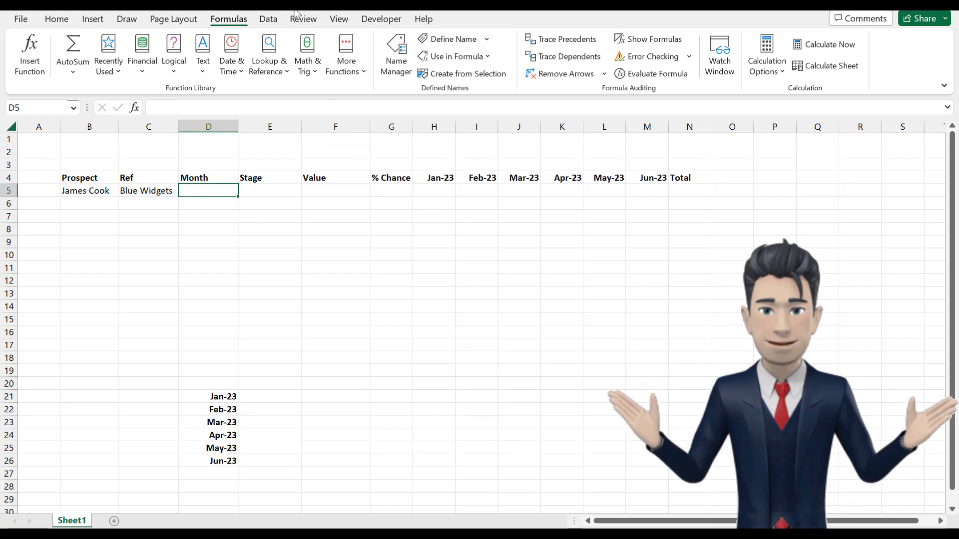
left_click(269, 19)
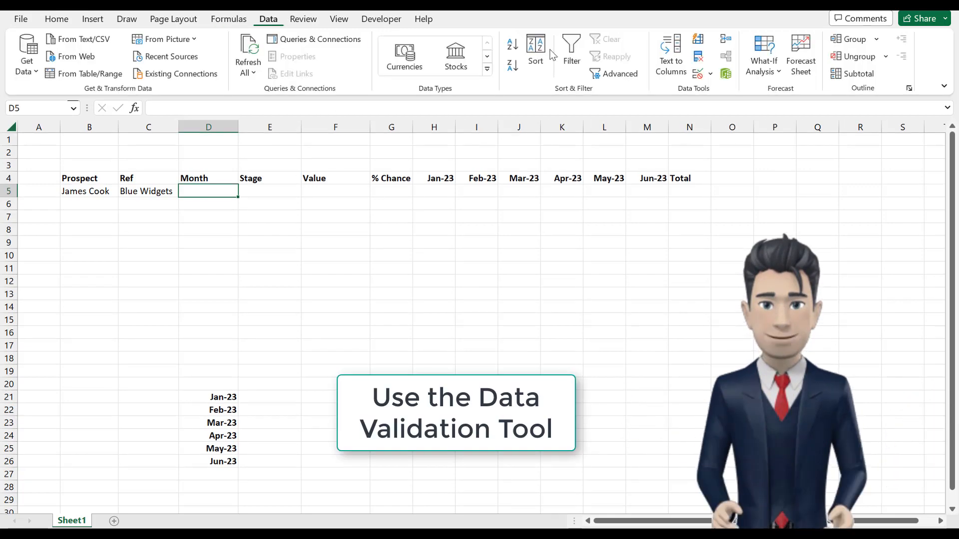
left_click(711, 75)
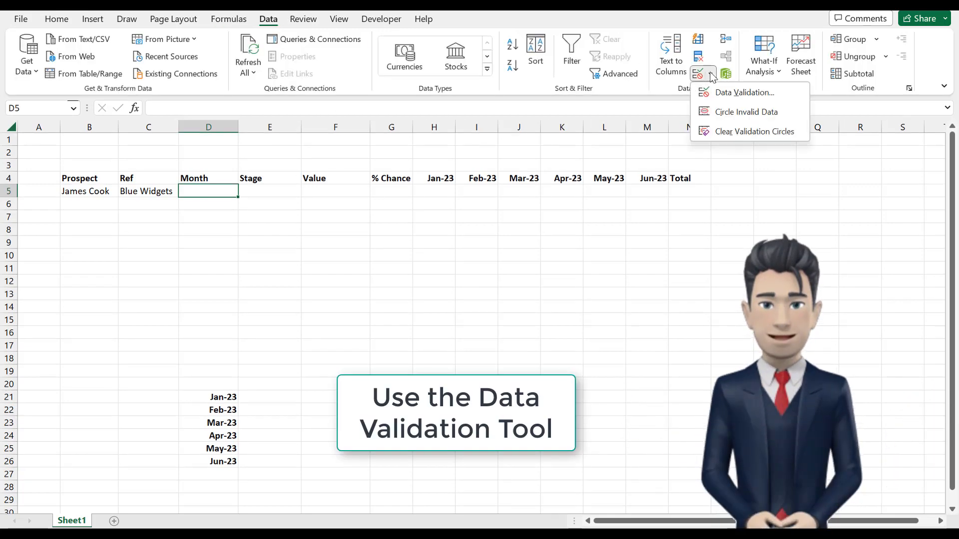
left_click(744, 93)
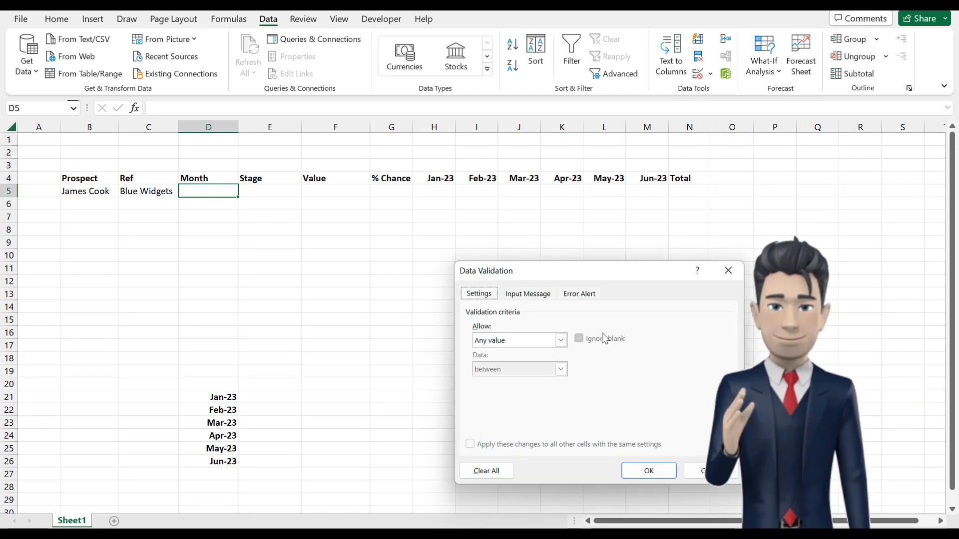
left_click(560, 340)
left_click(495, 380)
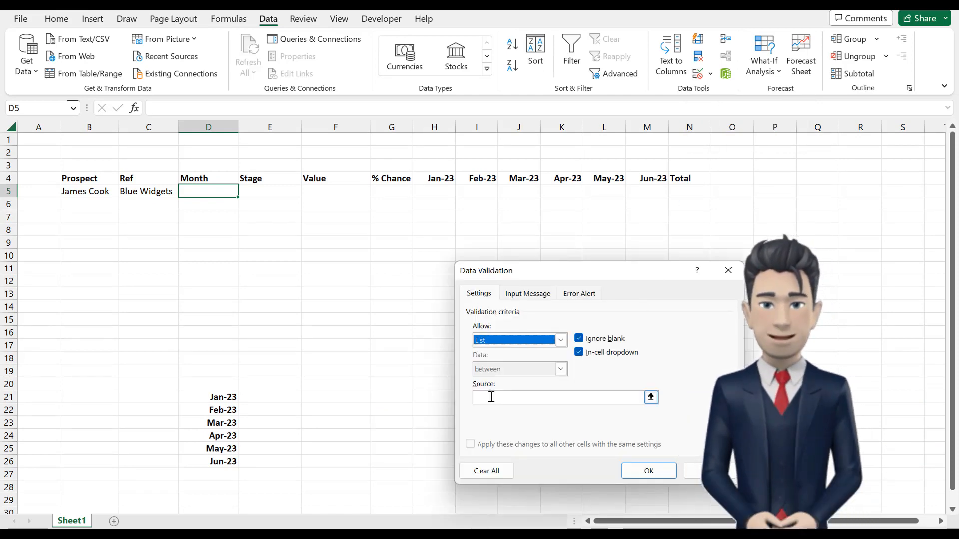
left_click(492, 397)
type("=Month")
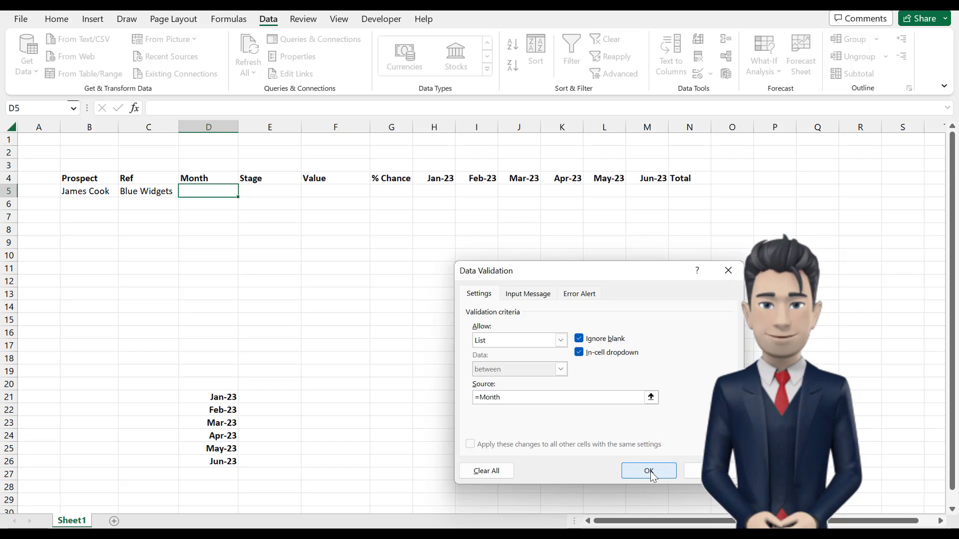
left_click(649, 470)
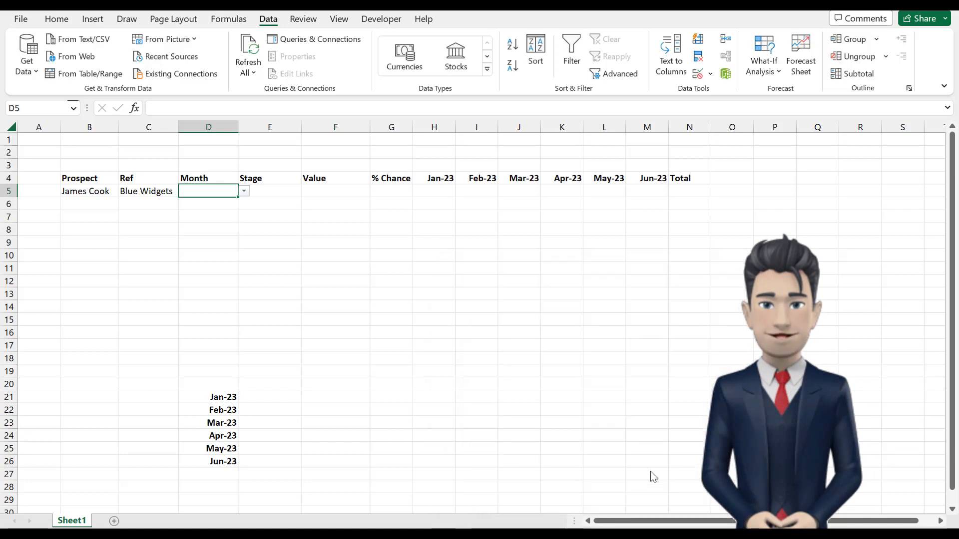
Step: Choose Jan-23 as the prospect's month in cell D5
left_click(244, 191)
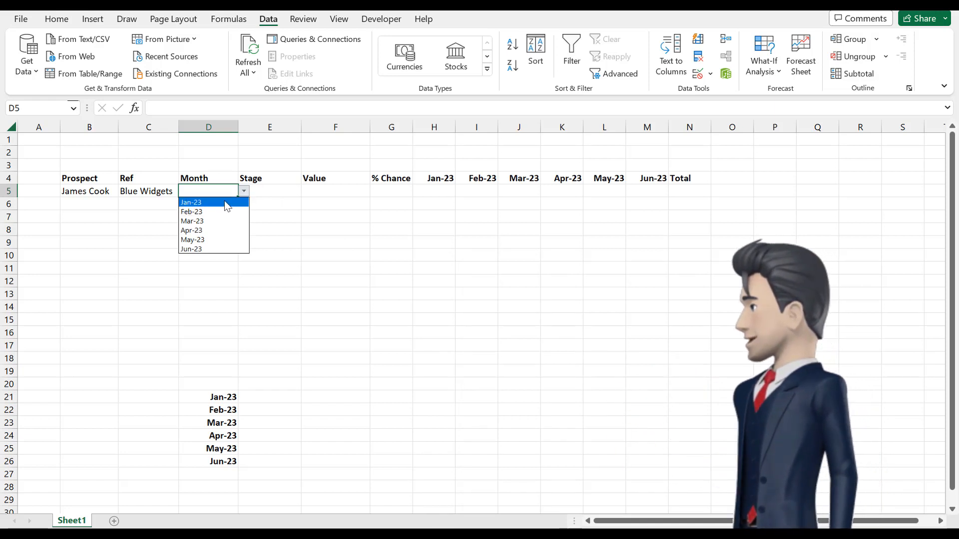
left_click(227, 202)
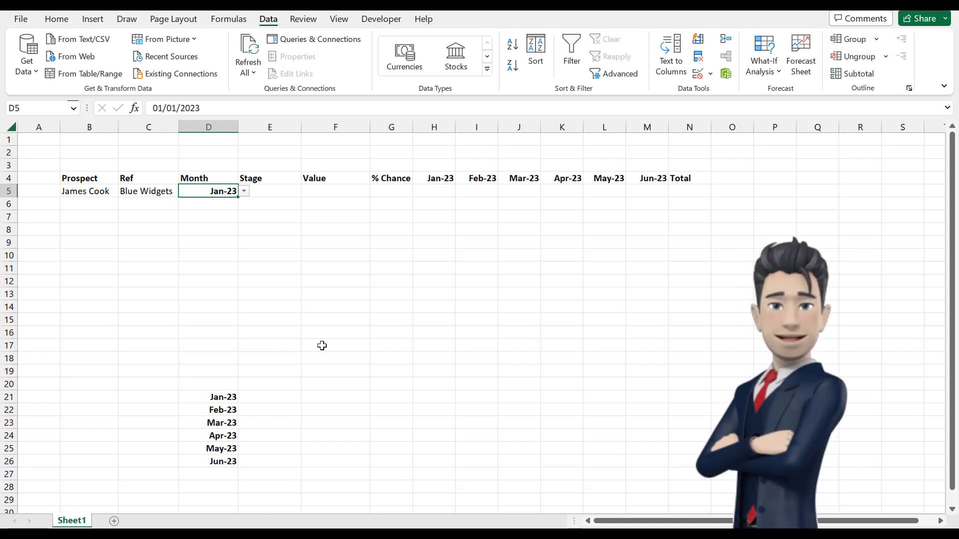
left_click(283, 193)
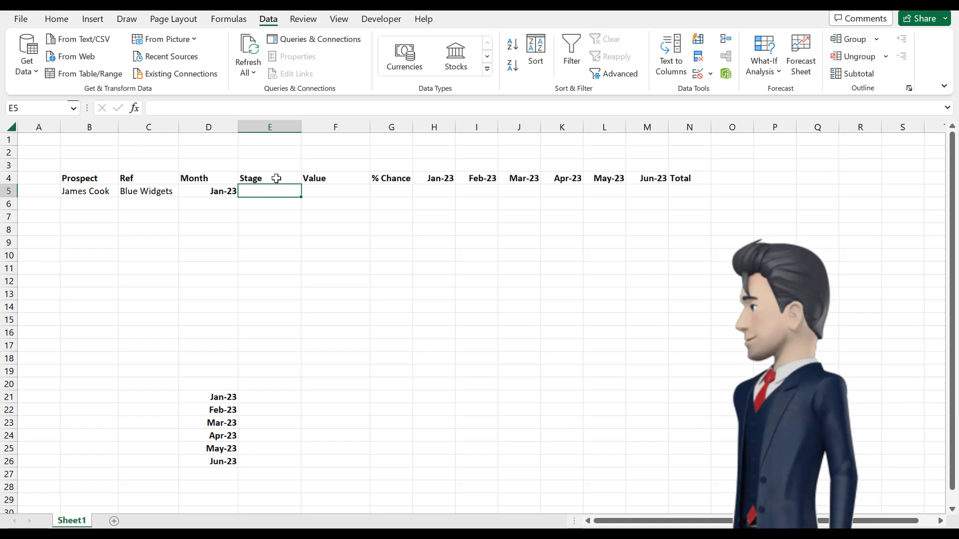
left_click(277, 178)
left_click(276, 193)
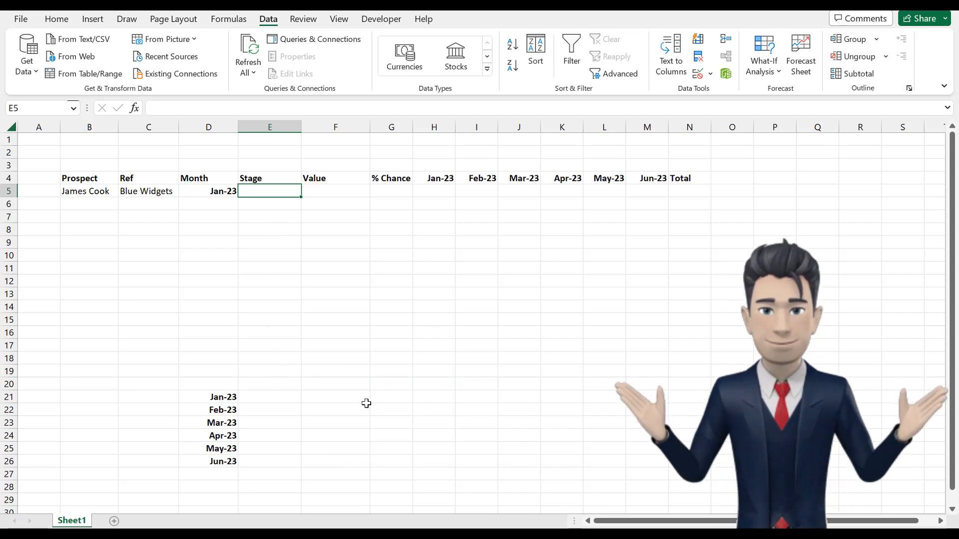
Step: Enter the sales stages Cold, Stage 1, Stage 2, Stage 3, Stage 4 and Order down cells G21 to G26
left_click(396, 400)
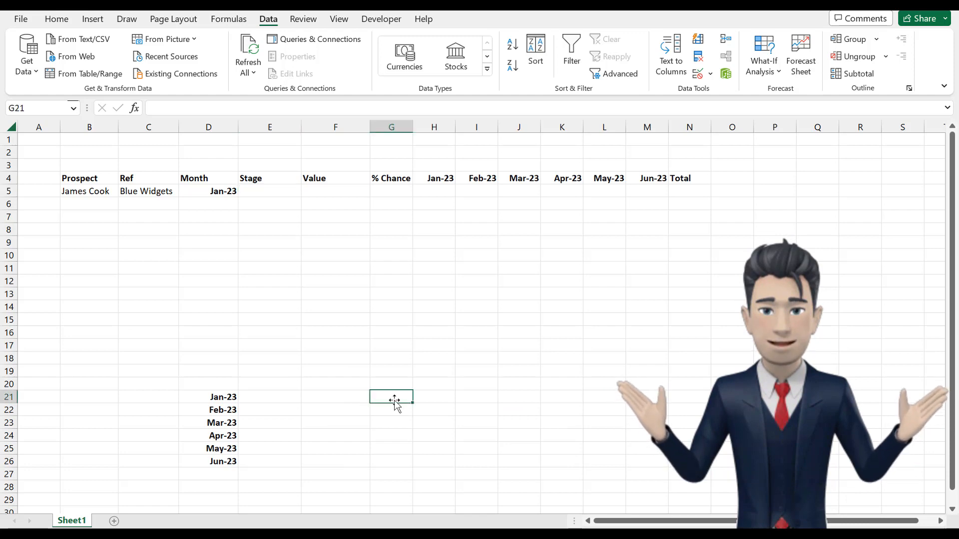
type("C")
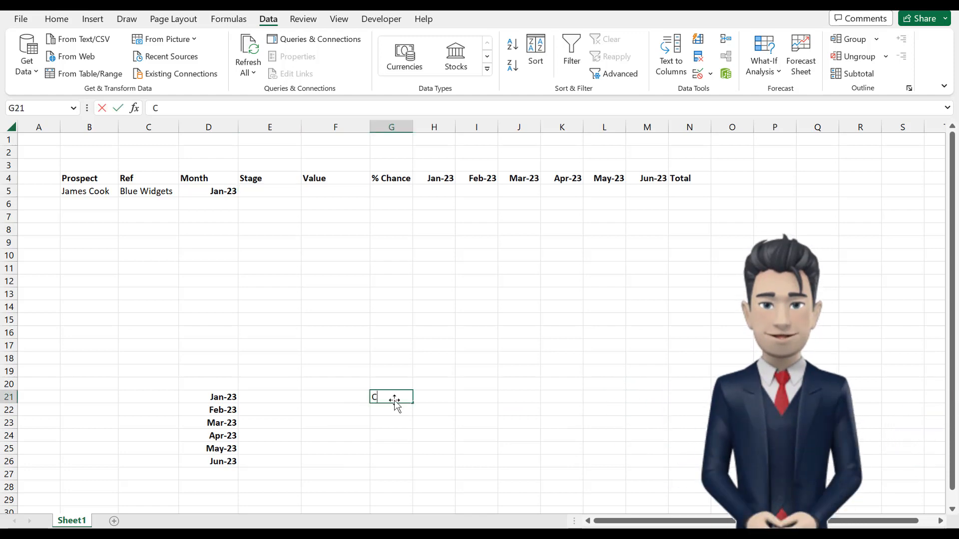
type("old")
key("Return")
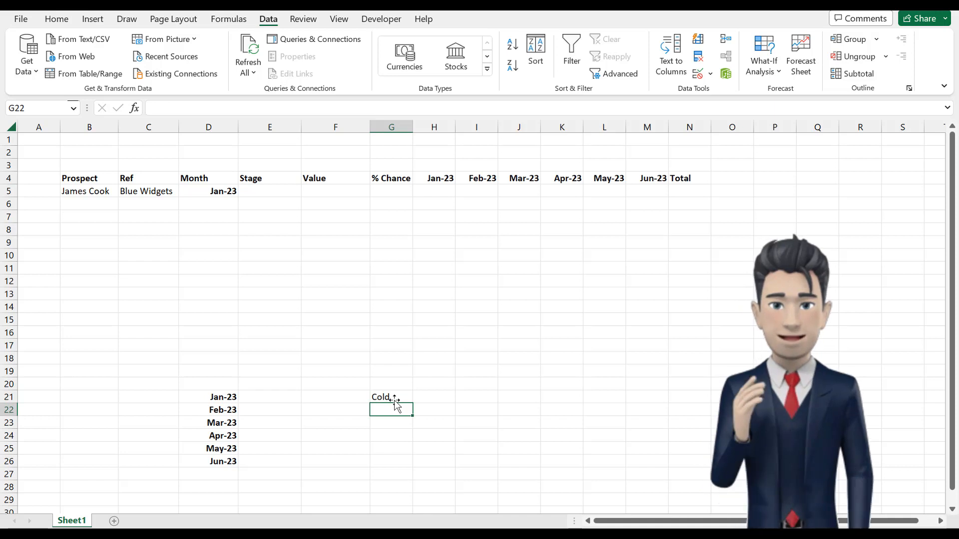
type("Stage 1")
key("Return")
type("Stage 2")
key("Return")
type("S")
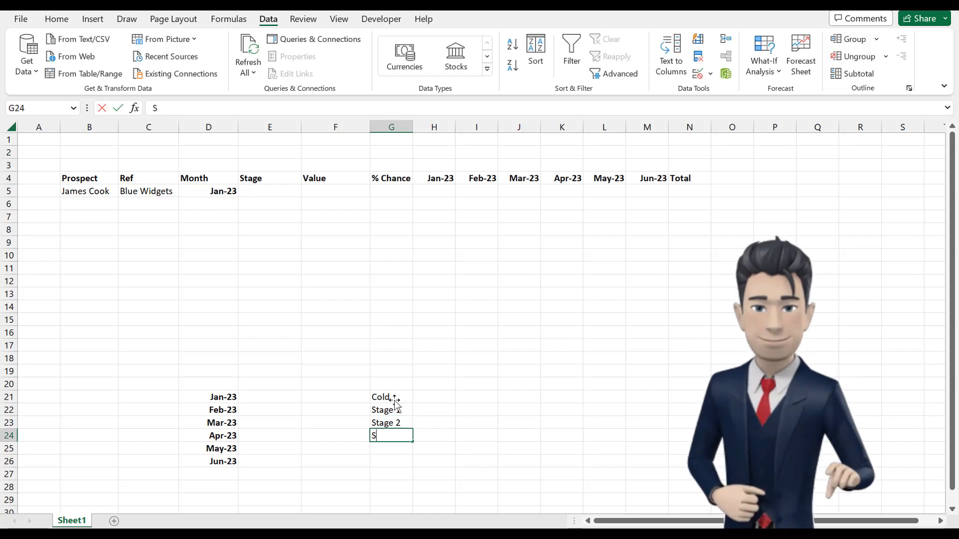
type("tage 3")
key("Return")
type("Stage 4")
key("Return")
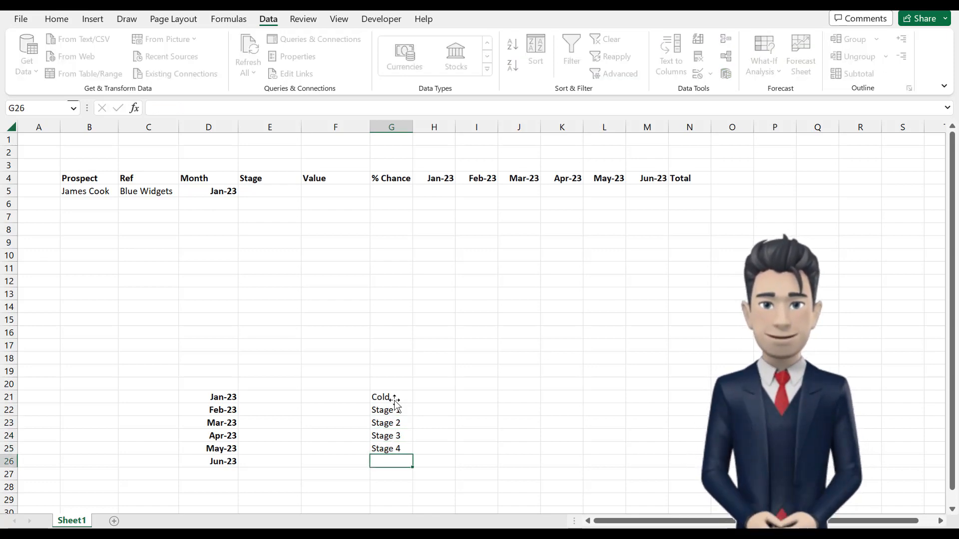
type("Or")
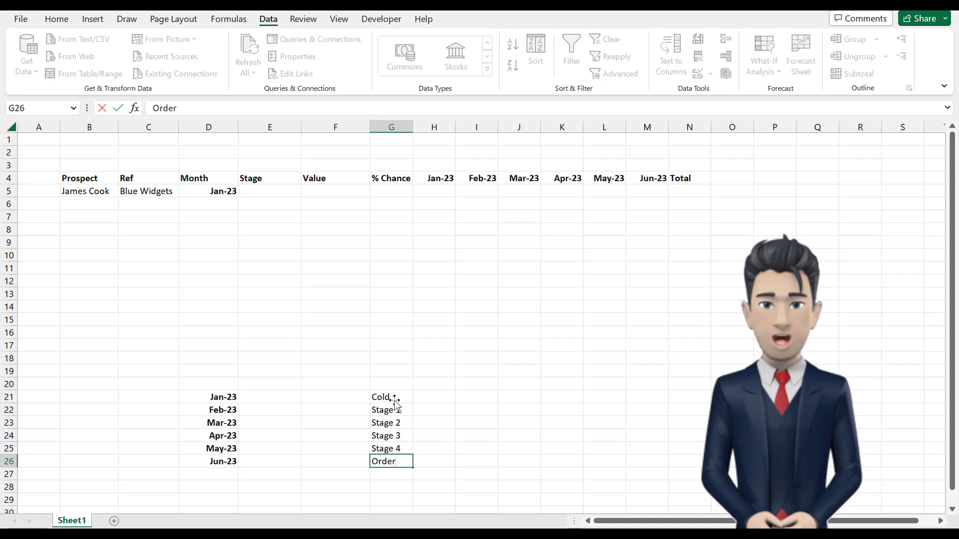
type("der")
key("Return")
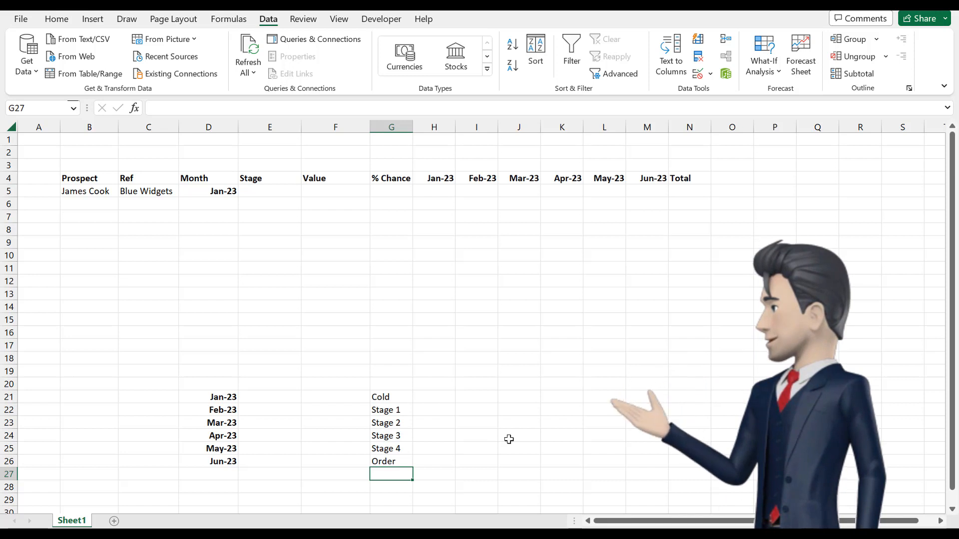
Step: Define the name Stage for the list of sales stages in G21:G26
left_click_drag(389, 396, 398, 457)
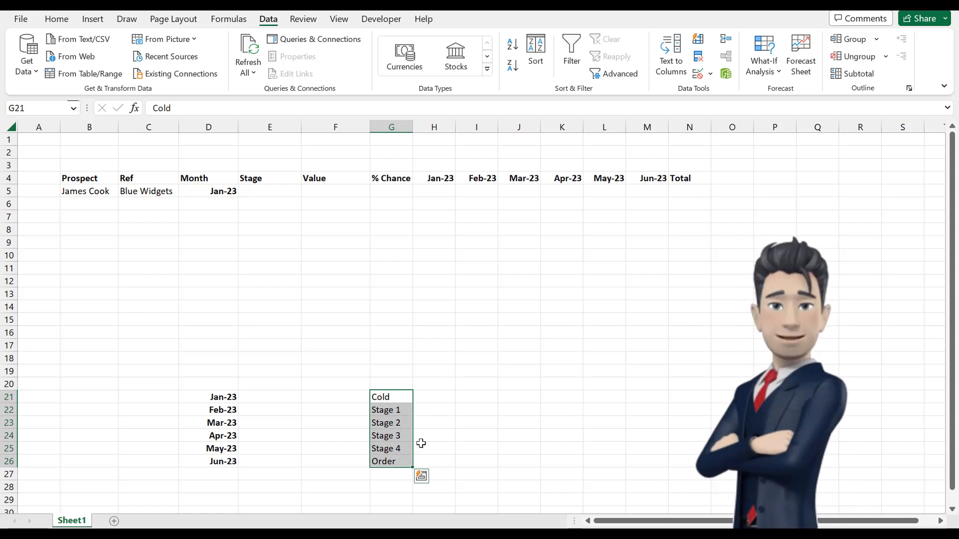
left_click(233, 19)
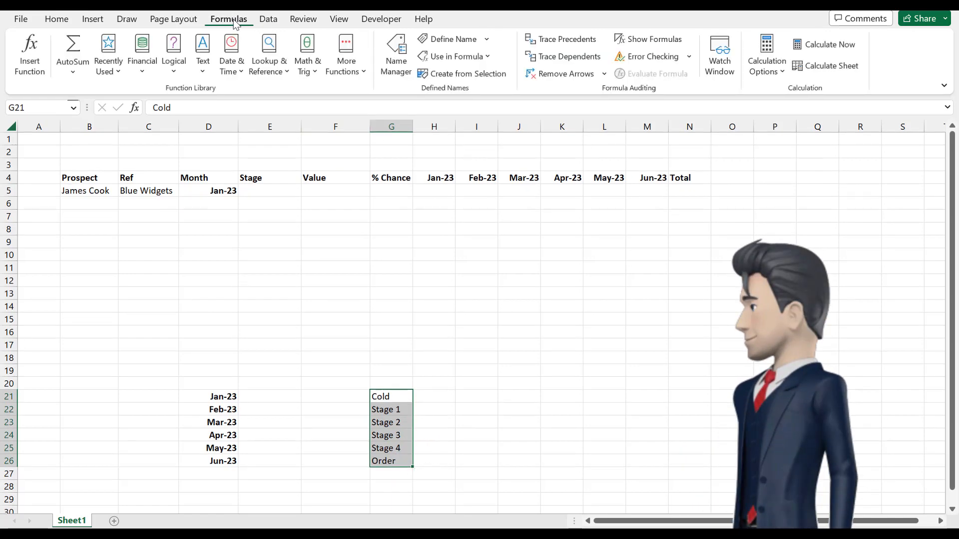
left_click(449, 41)
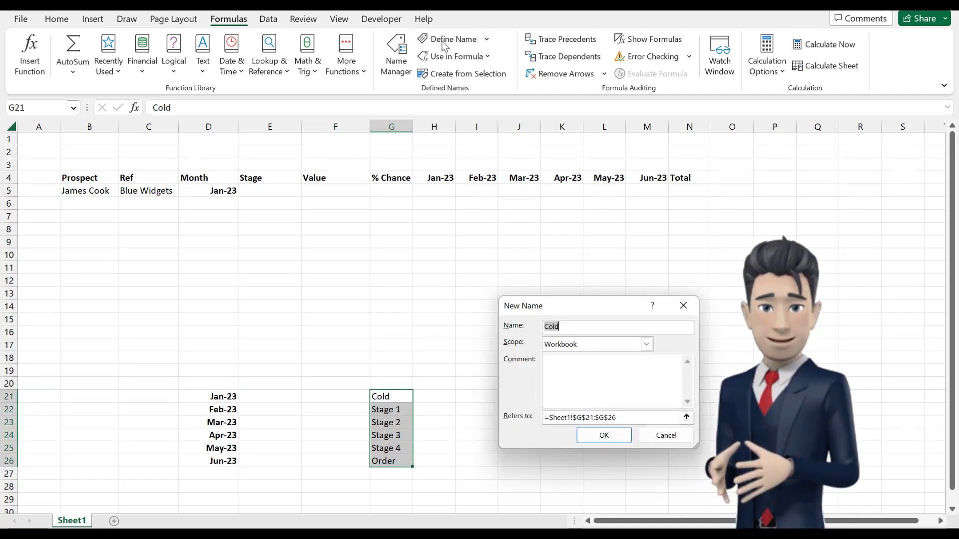
type("Stage")
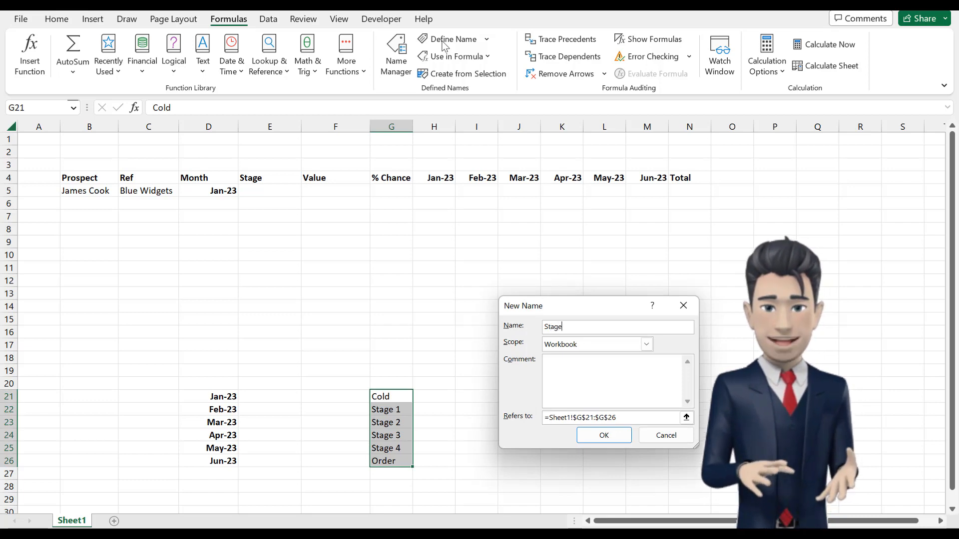
left_click(583, 437)
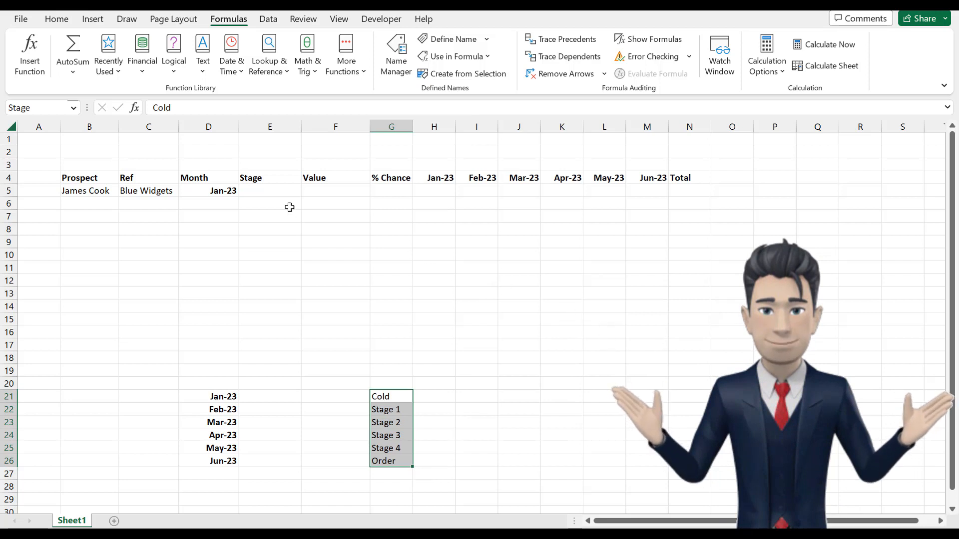
Step: Add list data validation to cell E5 with =Stage as its source
left_click(271, 190)
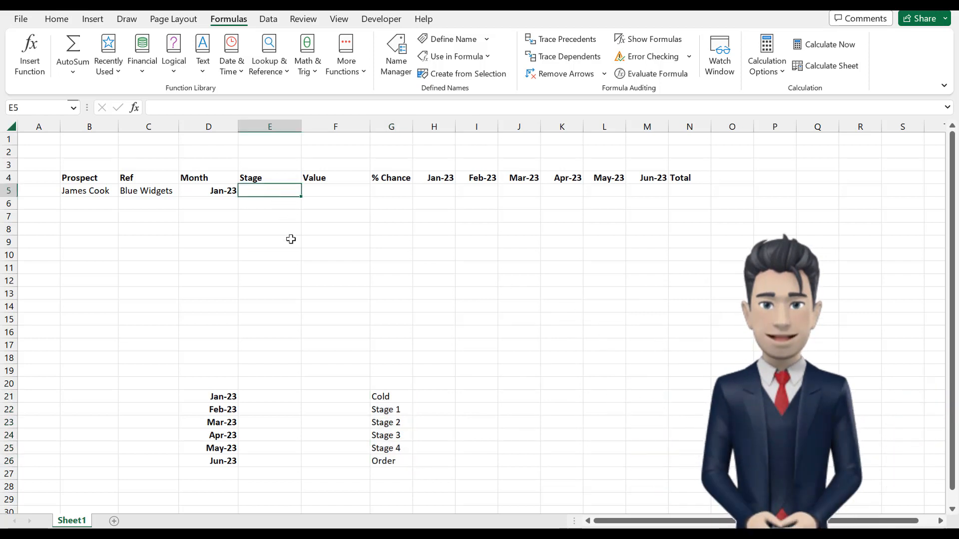
left_click(268, 21)
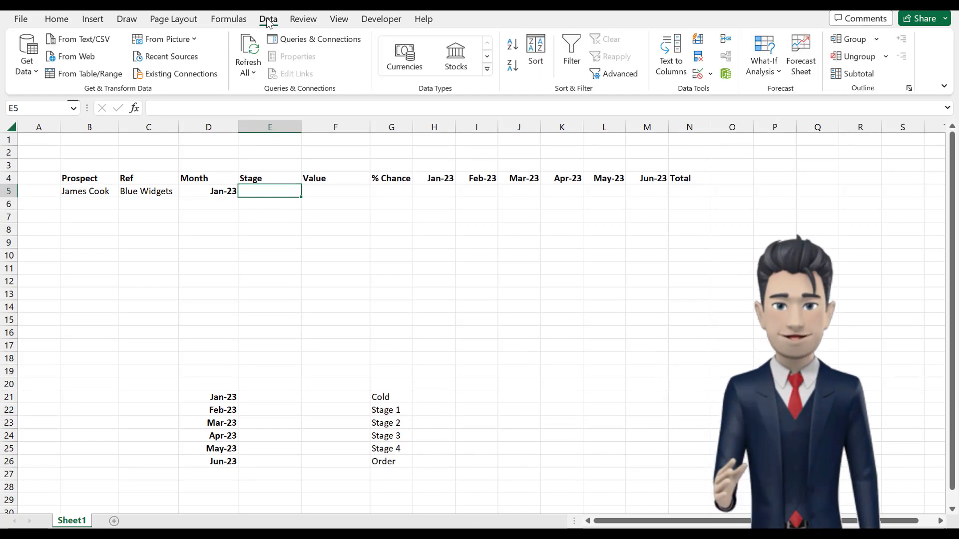
left_click(699, 74)
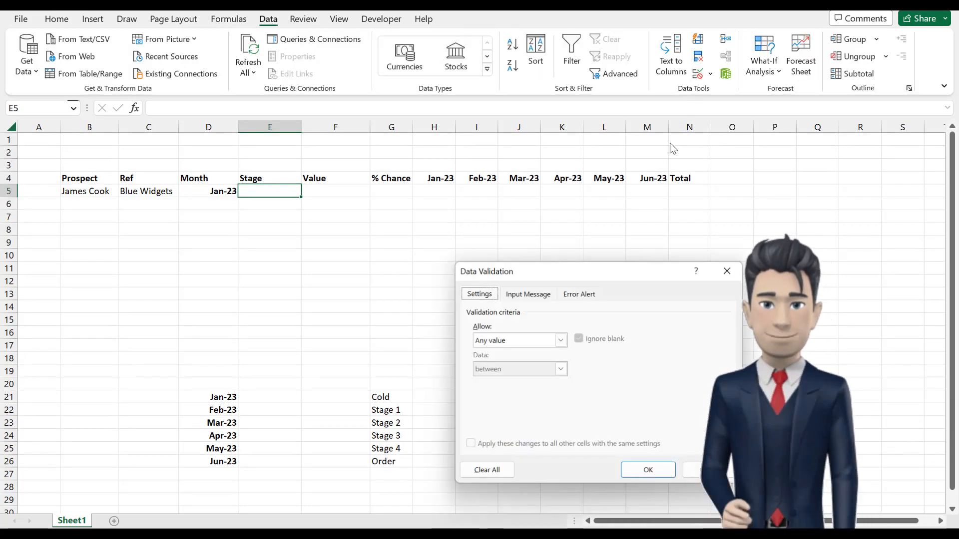
left_click(560, 340)
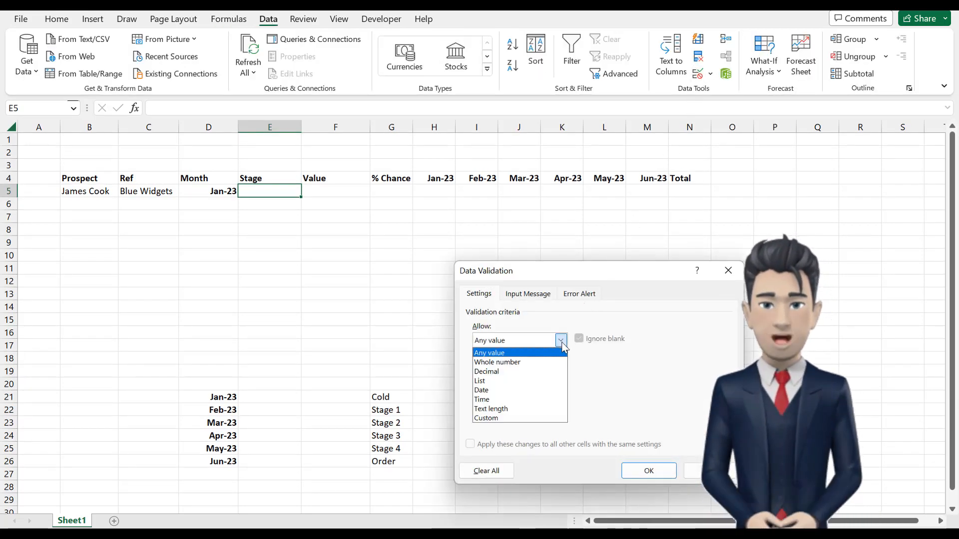
left_click(519, 381)
left_click(489, 398)
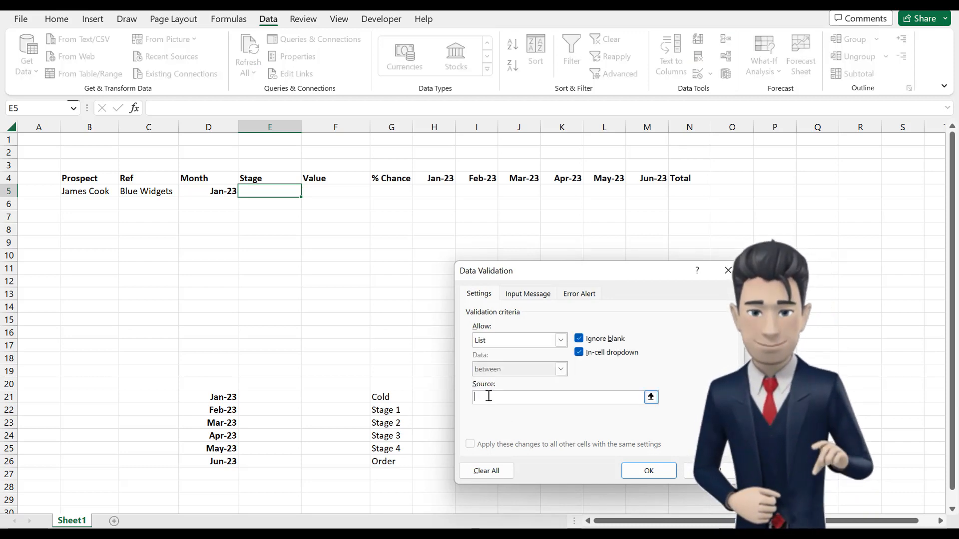
type("=St")
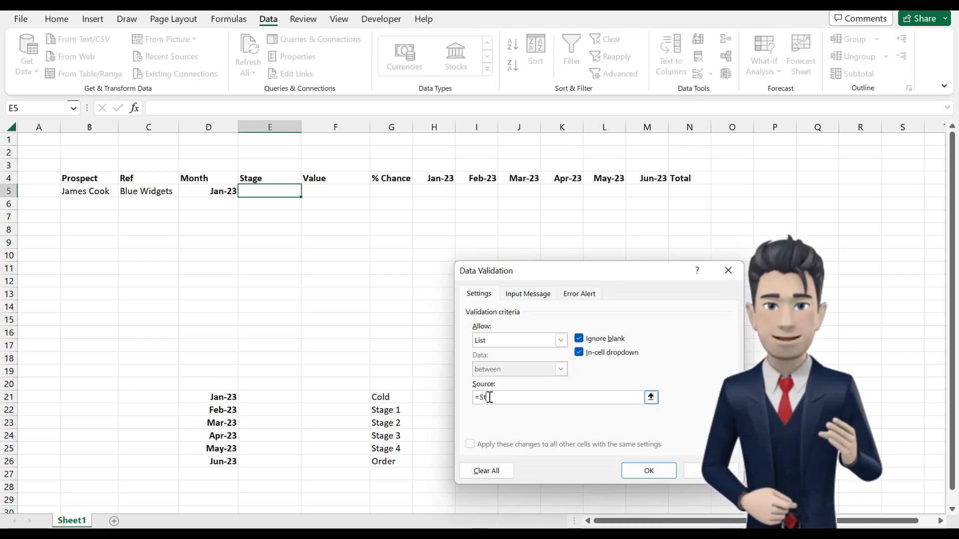
type("age")
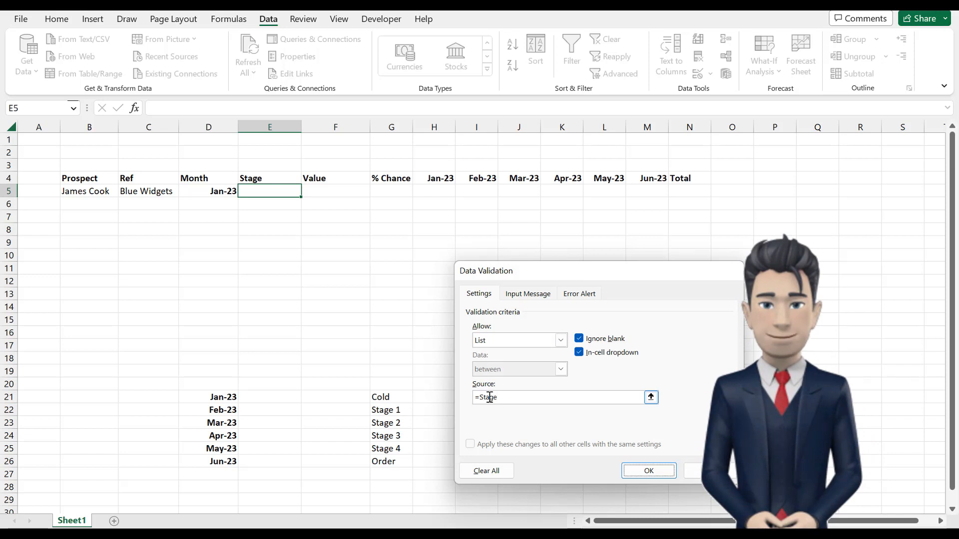
key("Return")
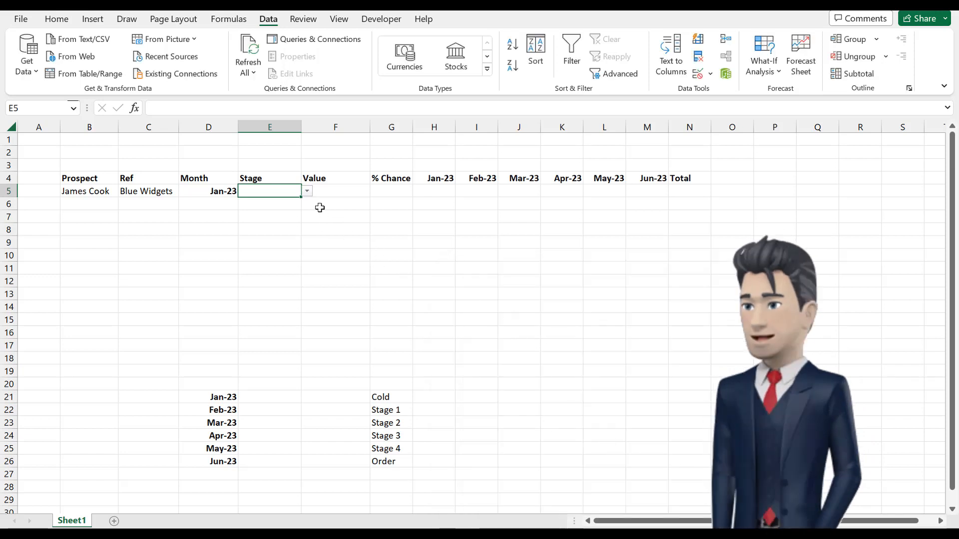
Step: Choose Stage 2 as the prospect's sales stage in E5 and enter a value of 2000 in F5
left_click(307, 191)
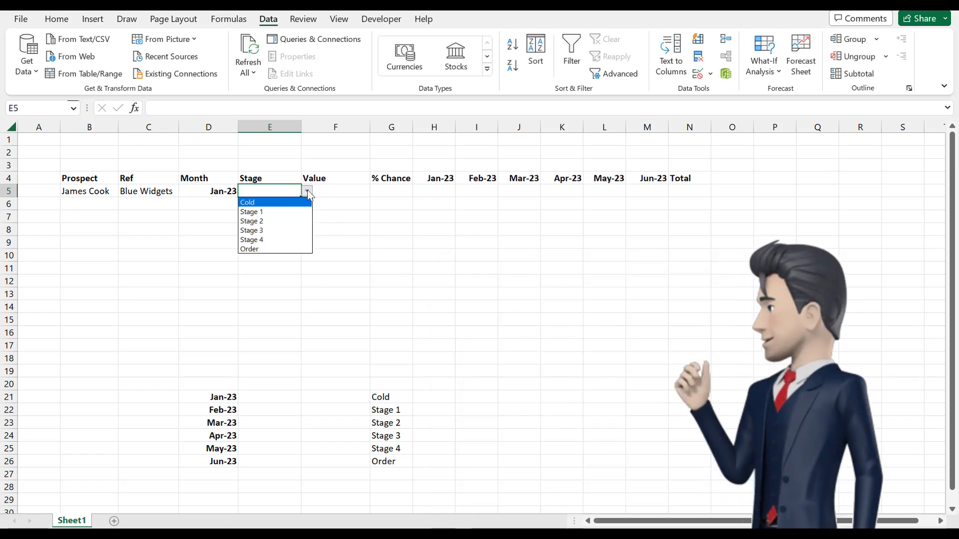
left_click(274, 222)
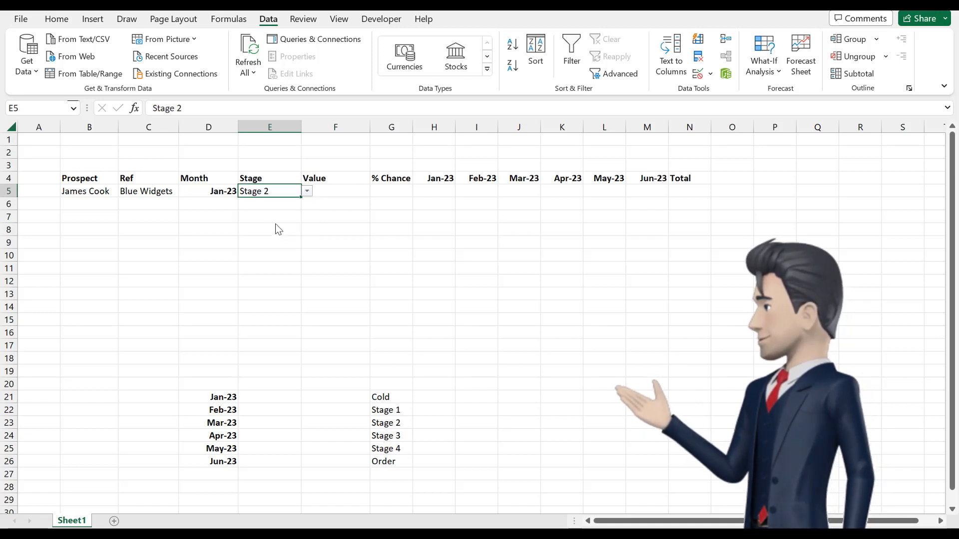
left_click(353, 192)
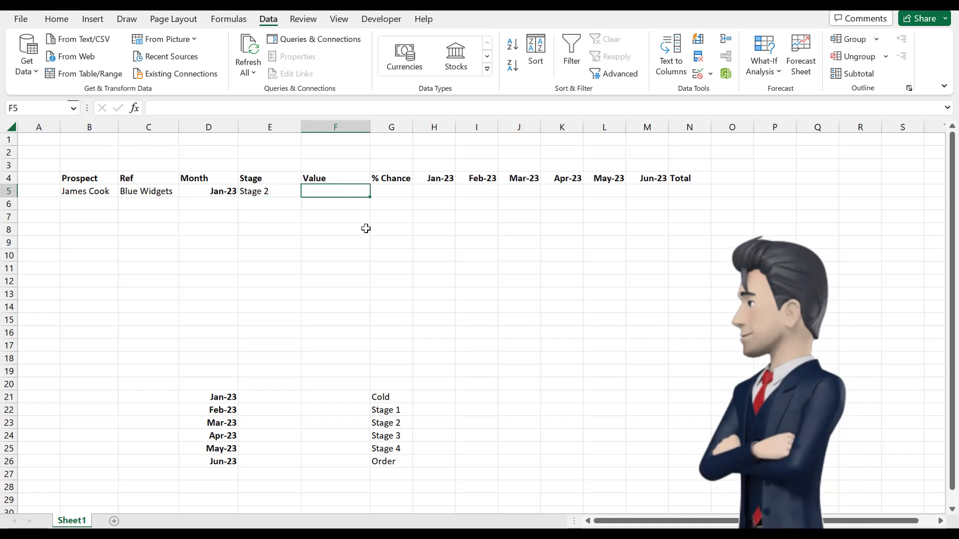
type("2000")
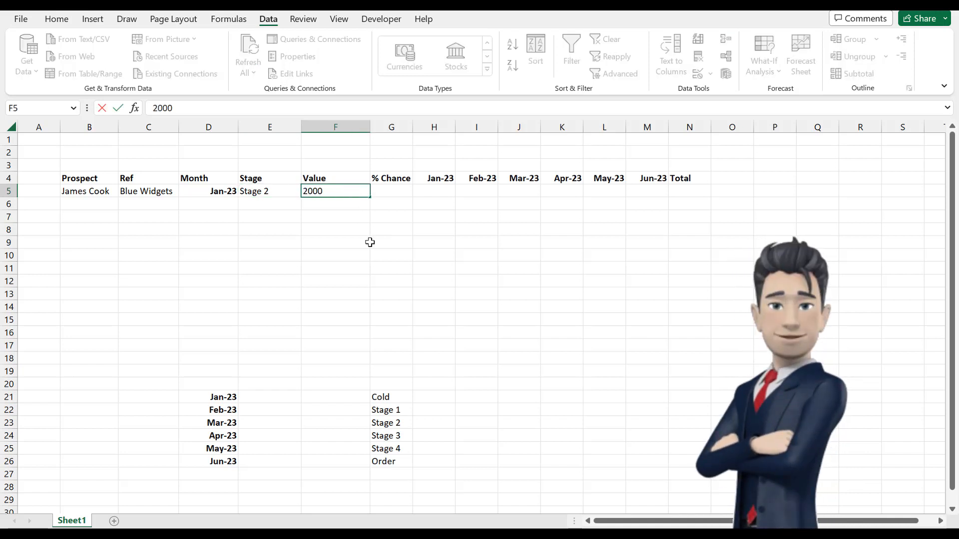
key("Return")
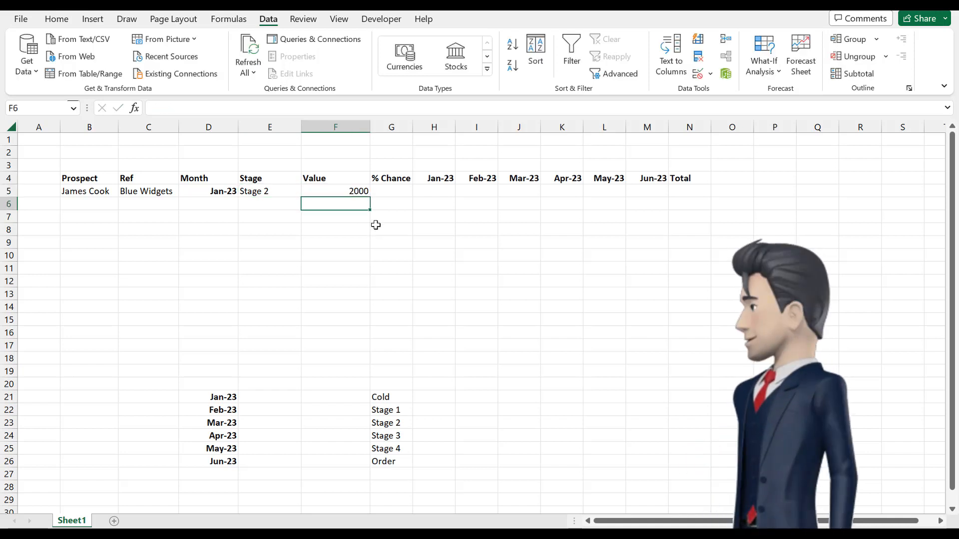
Step: Enter the closing chances 0.01, 0.25, 0.5, 0.75 and 1 down cells B22 to B26, leaving B21 blank
left_click(395, 189)
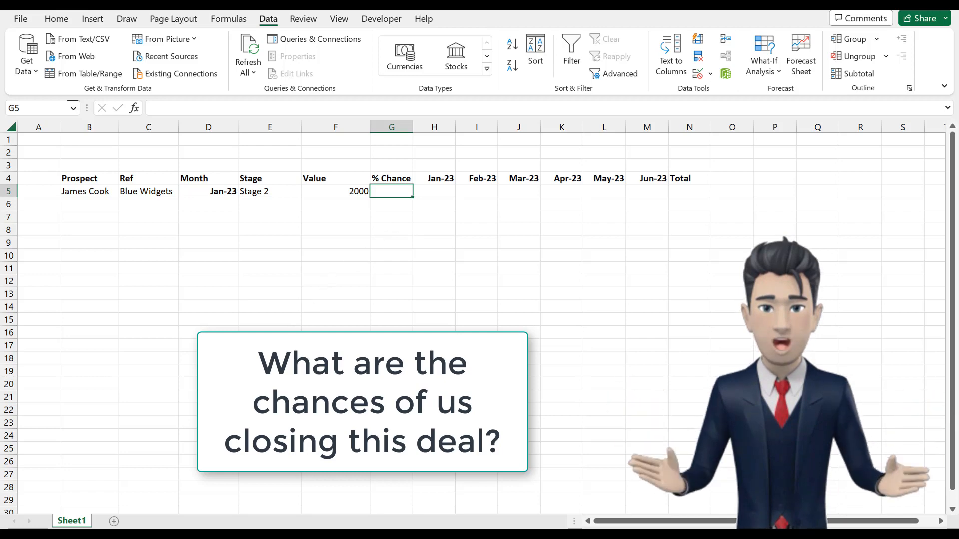
left_click(83, 398)
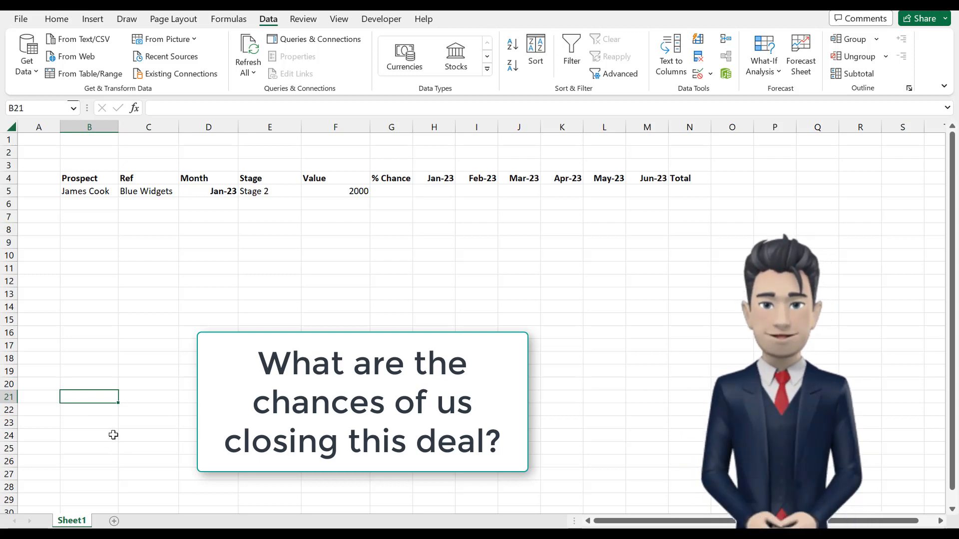
key("Down")
type(".01")
key("Return")
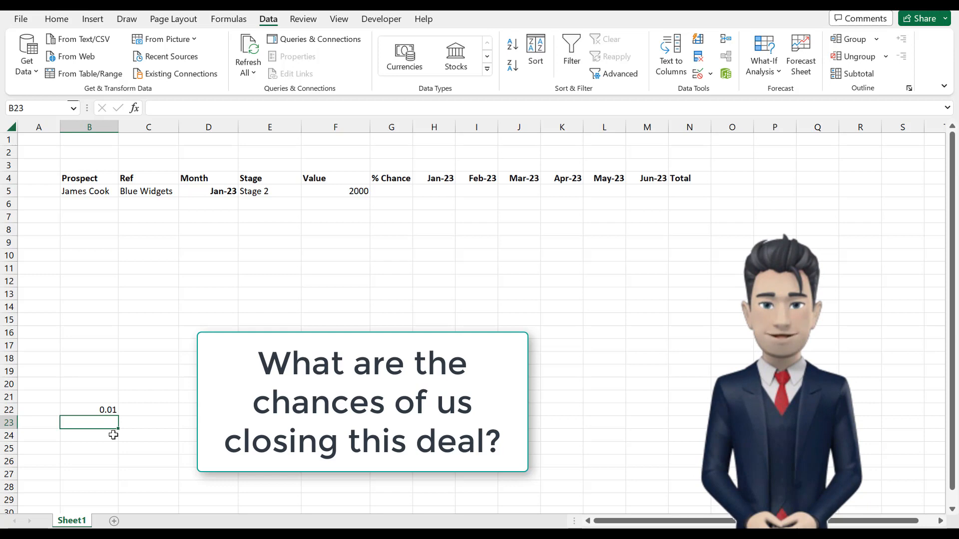
type(".25")
key("Return")
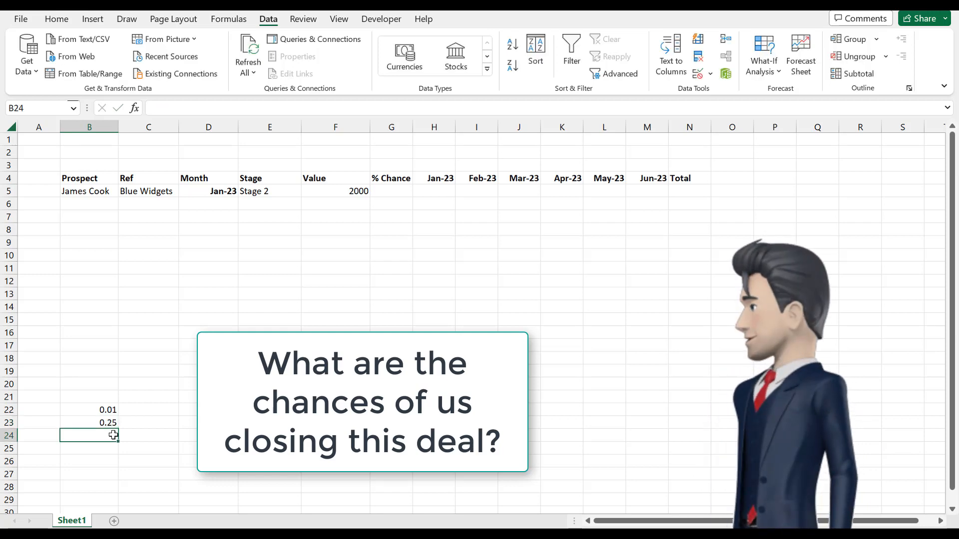
type(".5")
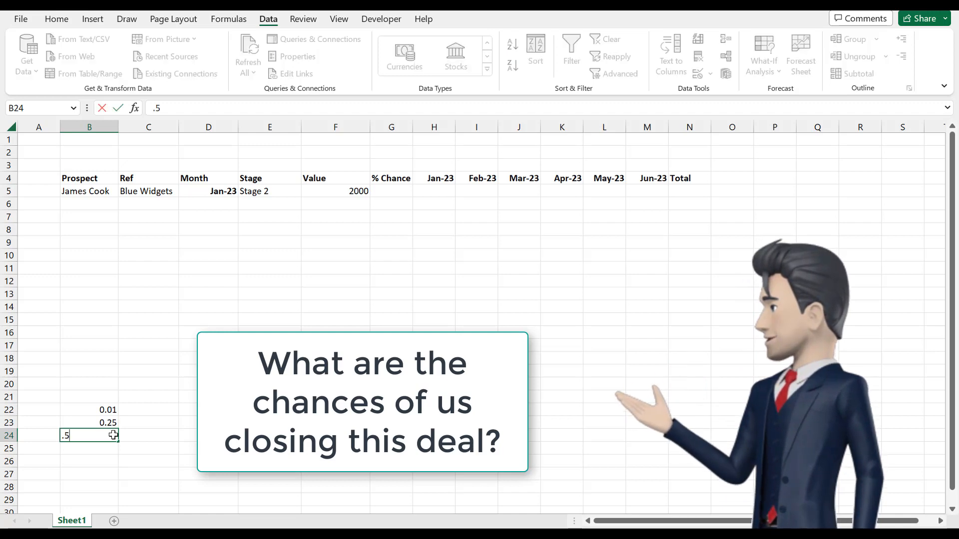
key("Return")
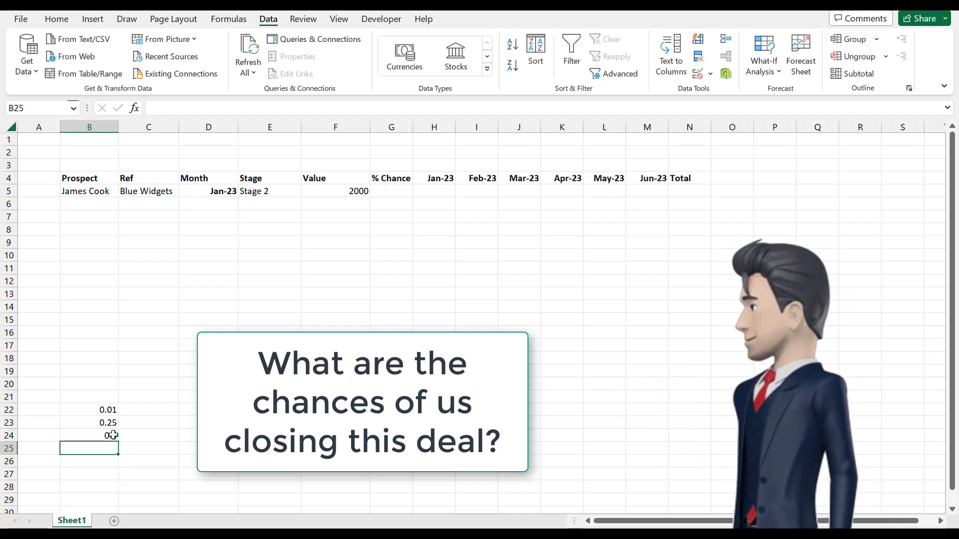
type(".75")
key("Return")
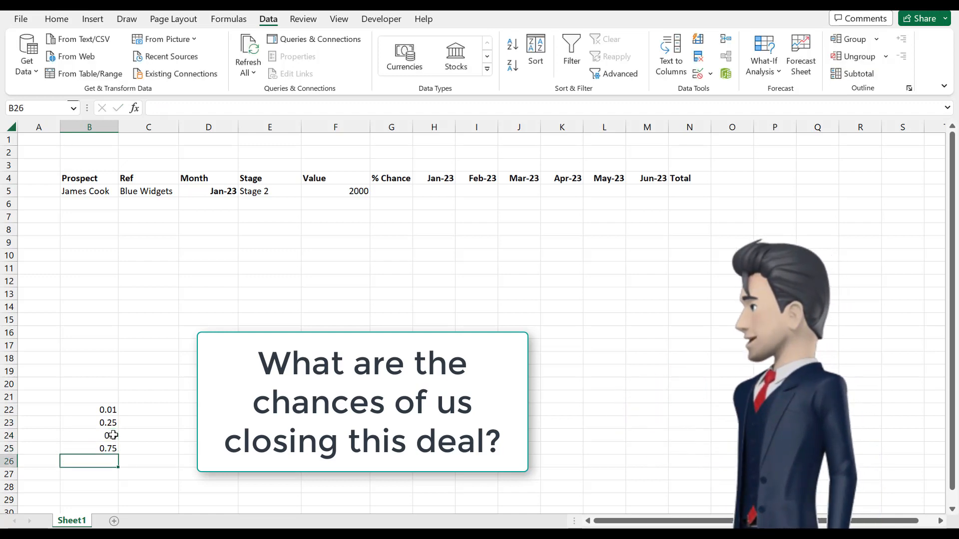
type("1")
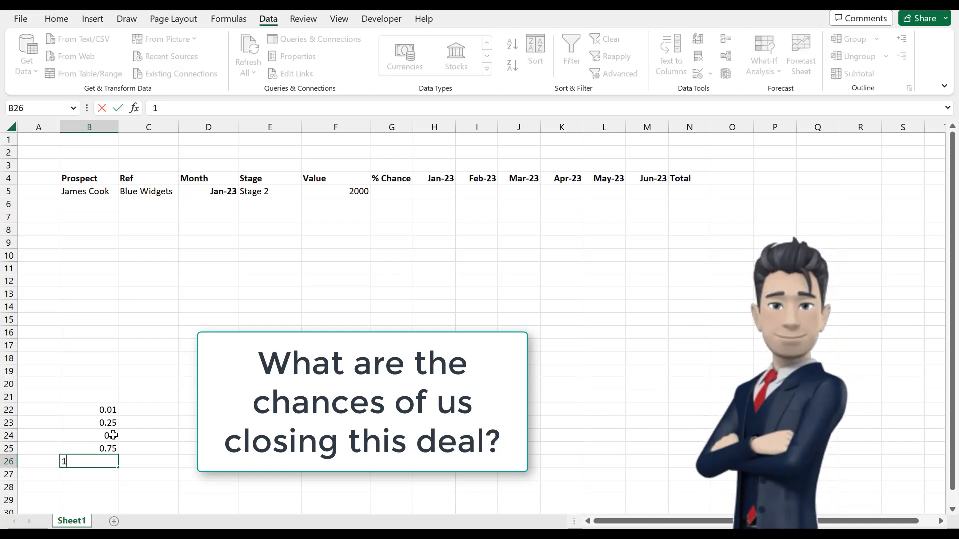
key("Return")
Step: Format the closing chances in B22:B26 as percentages
left_click_drag(106, 410, 102, 466)
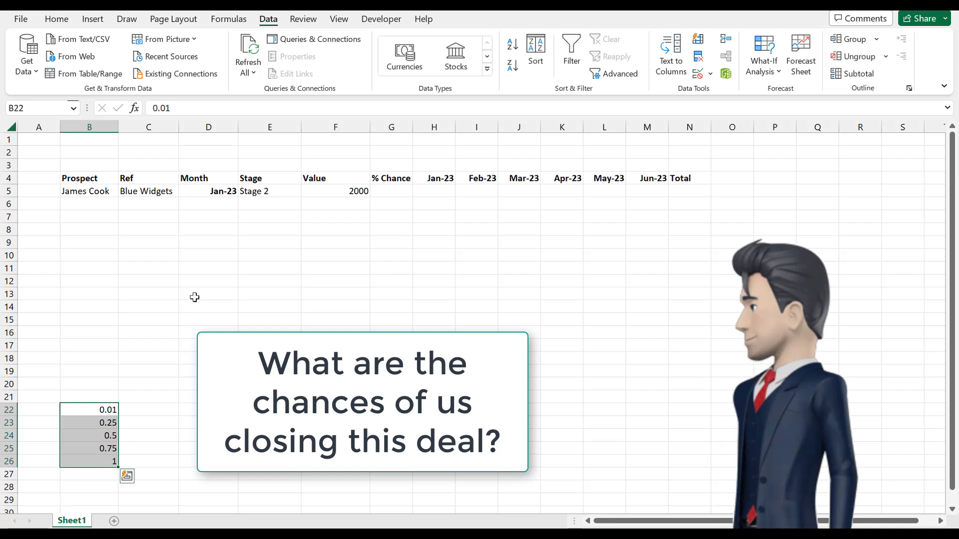
left_click(57, 20)
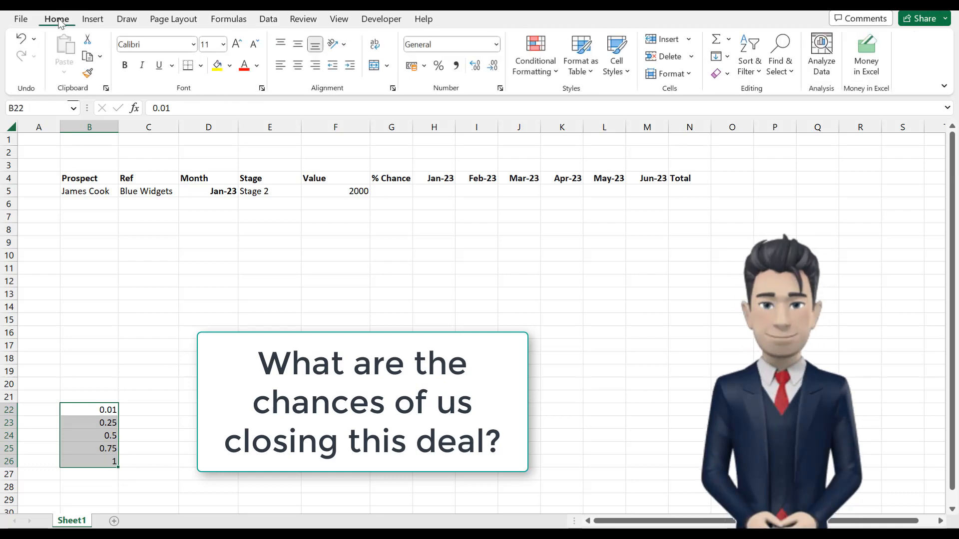
left_click(439, 66)
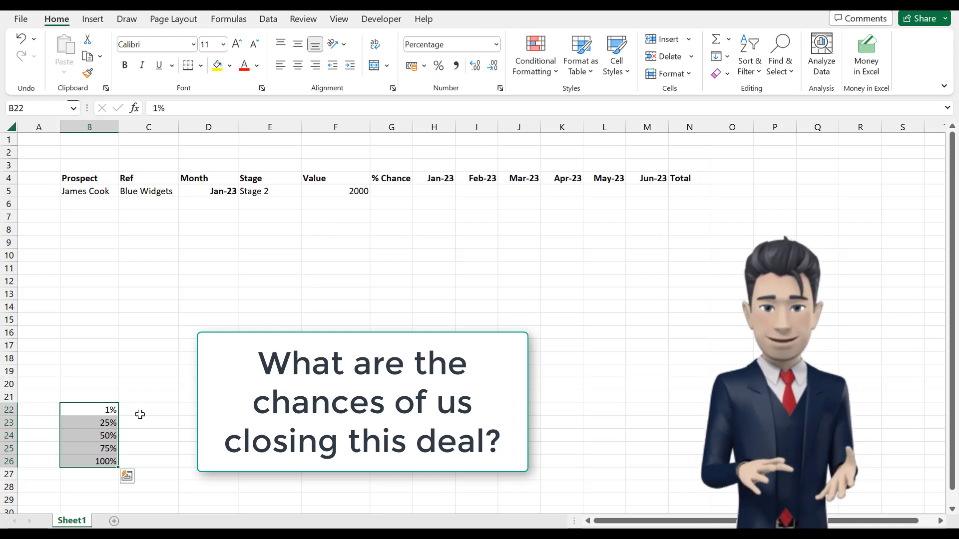
Step: Define the name Chance for the range B21:B26, including the blank cell above the percentages
left_click_drag(103, 396, 110, 465)
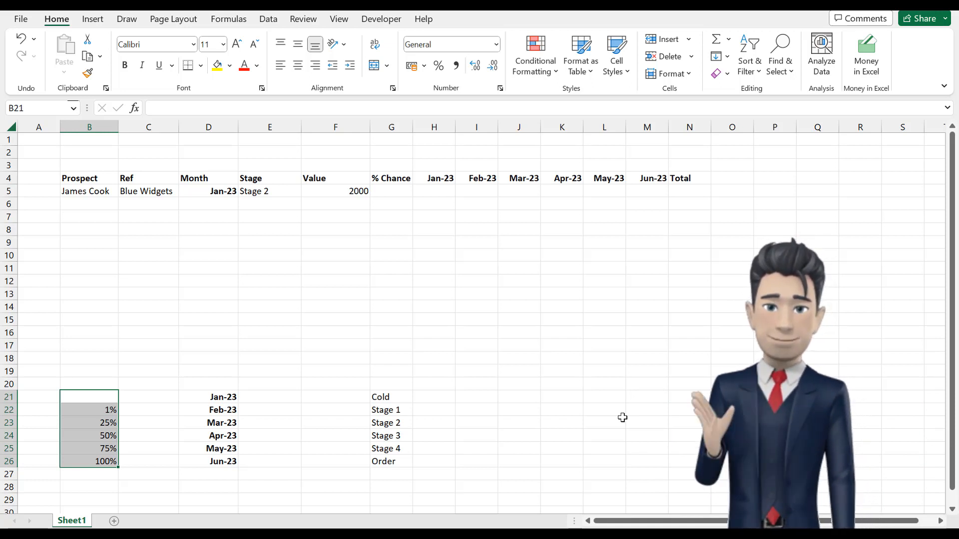
left_click(229, 20)
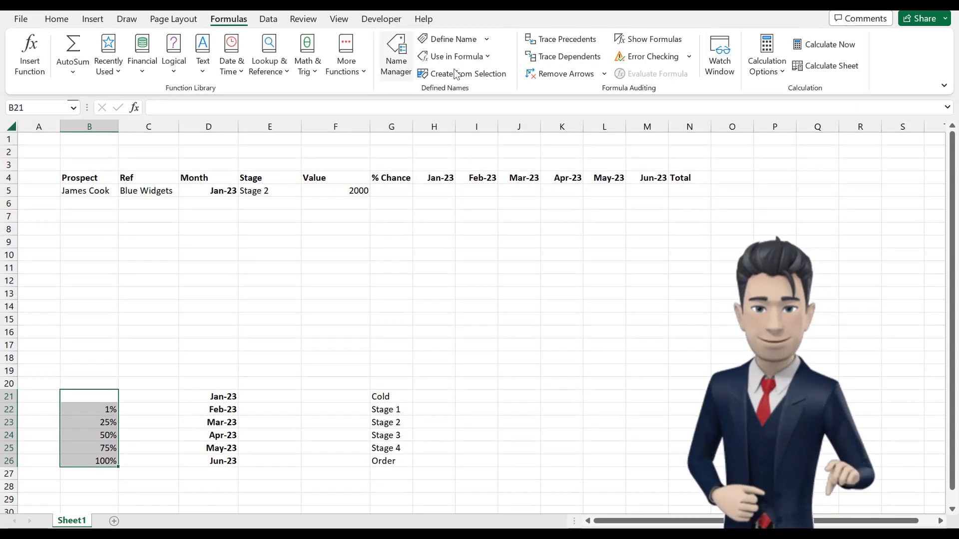
left_click(449, 39)
type("C")
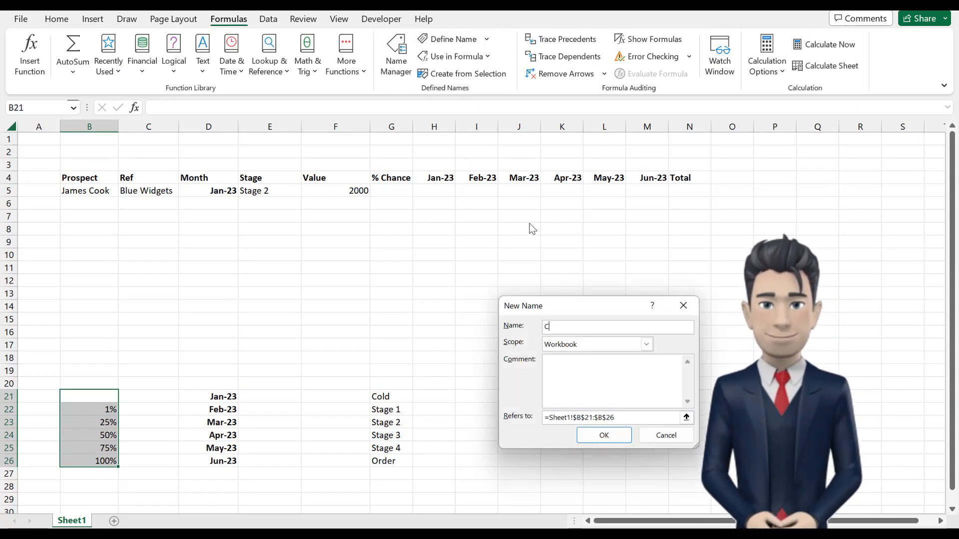
type("hance")
key("Return")
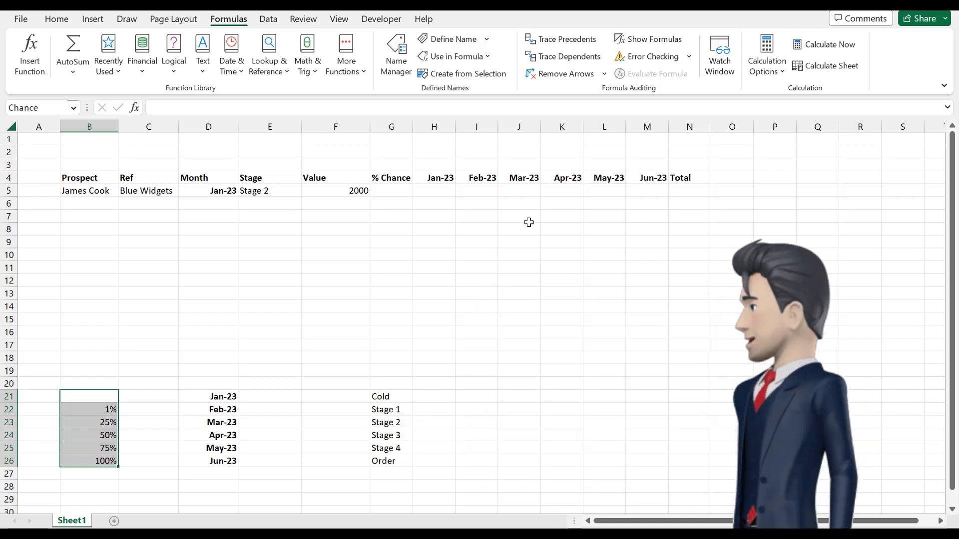
Step: Add list data validation to the % Chance cell G5 with =Chance as its source
left_click(390, 194)
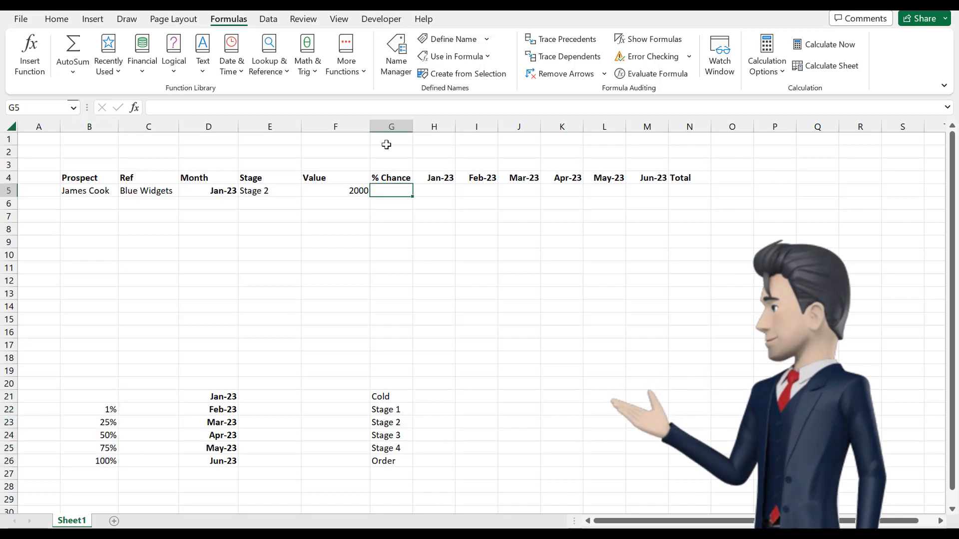
left_click(268, 20)
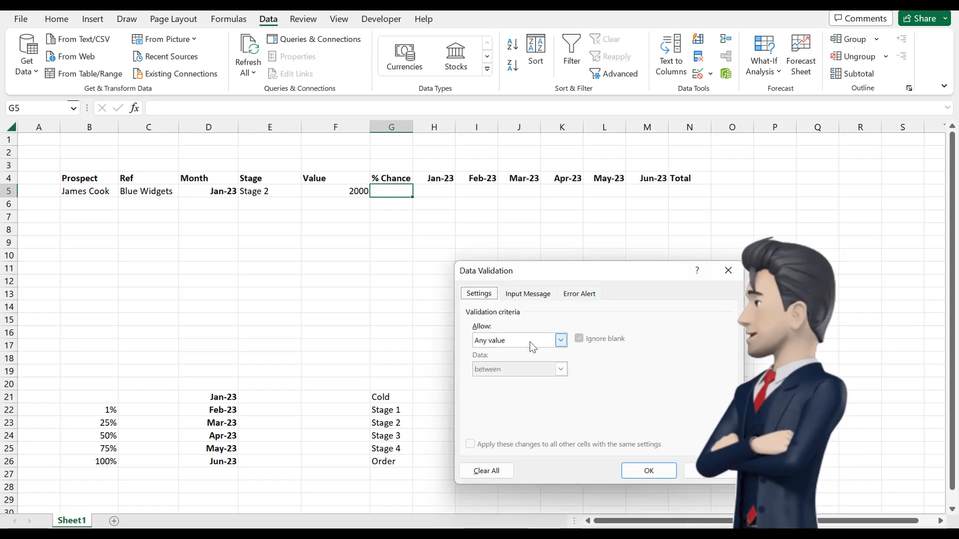
left_click(562, 341)
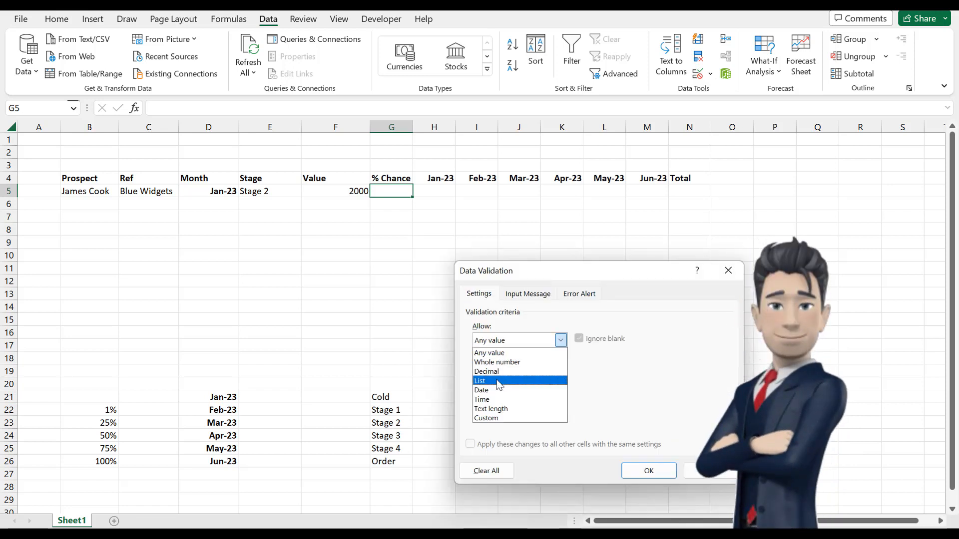
left_click(497, 380)
left_click(498, 399)
type("=")
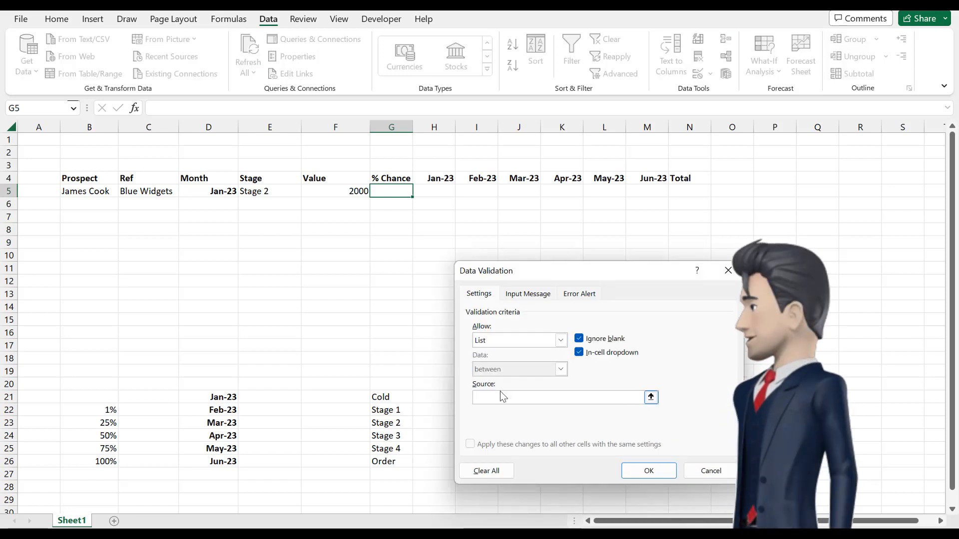
type("Chance")
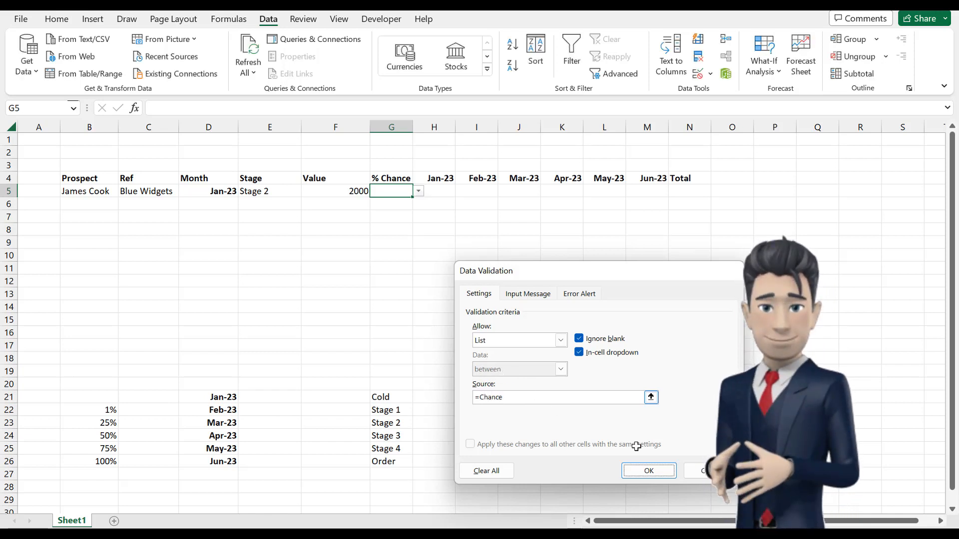
left_click(649, 471)
Step: Choose 25% as the prospect's chance of closing in cell G5
left_click(418, 192)
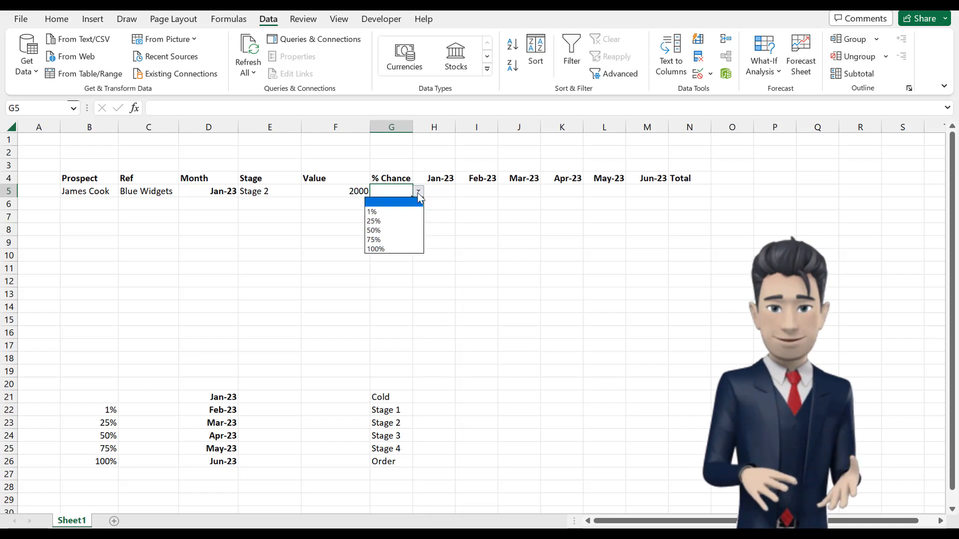
left_click(382, 220)
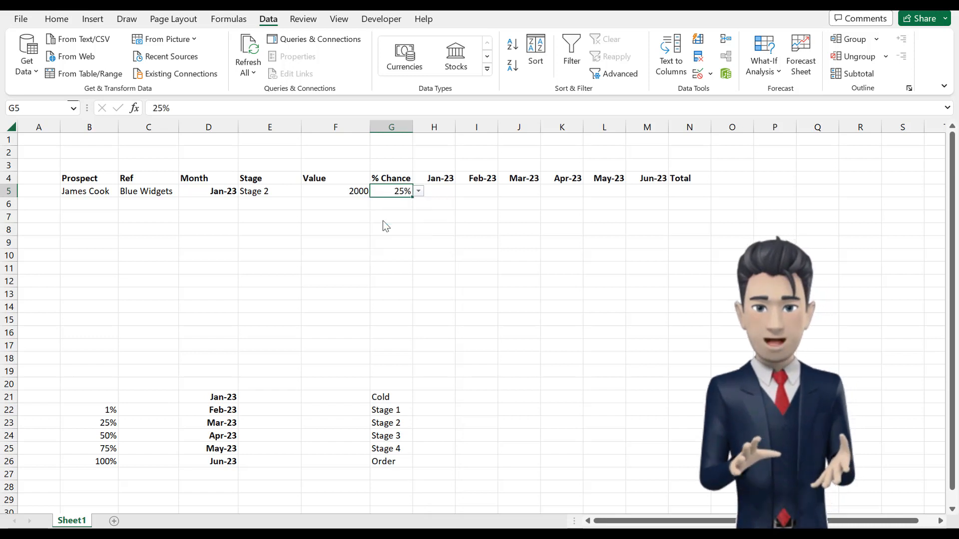
left_click(447, 280)
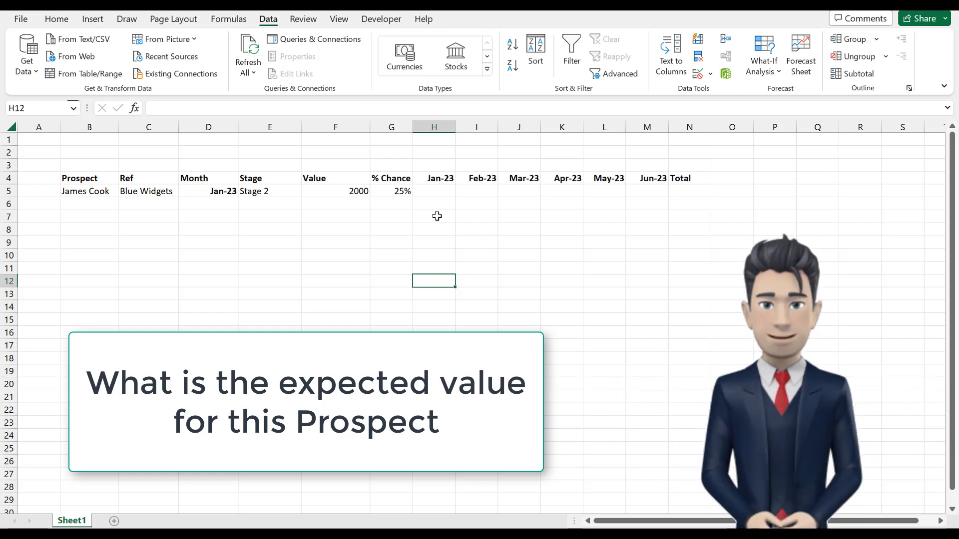
Step: Examine the prospect's value in F5, its % chance in G5 and the monthly forecast cells H5 to M5
left_click(399, 191)
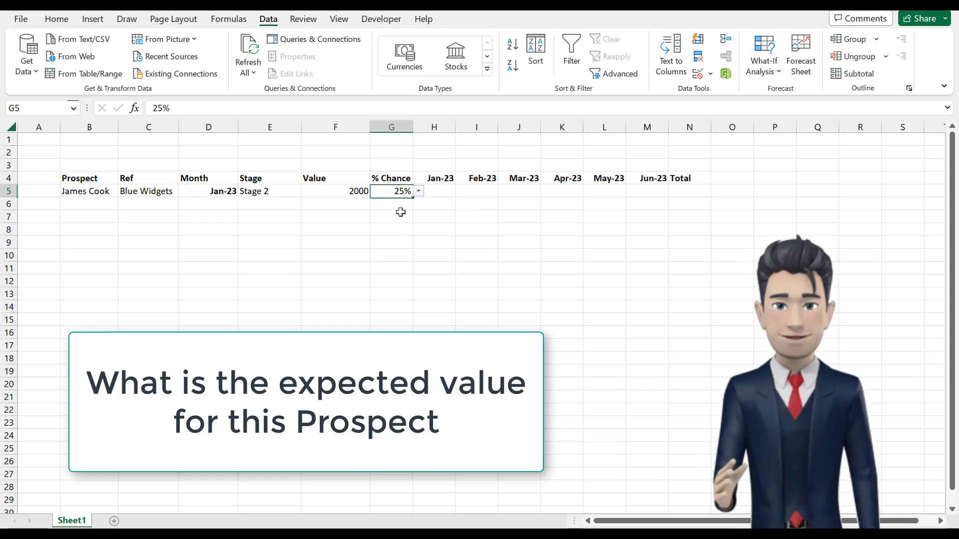
left_click(356, 188)
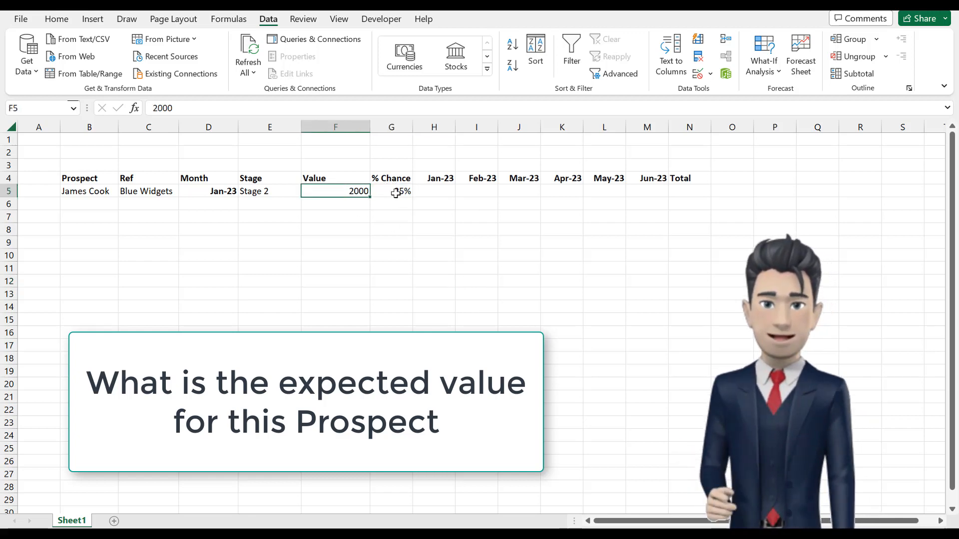
left_click(396, 193)
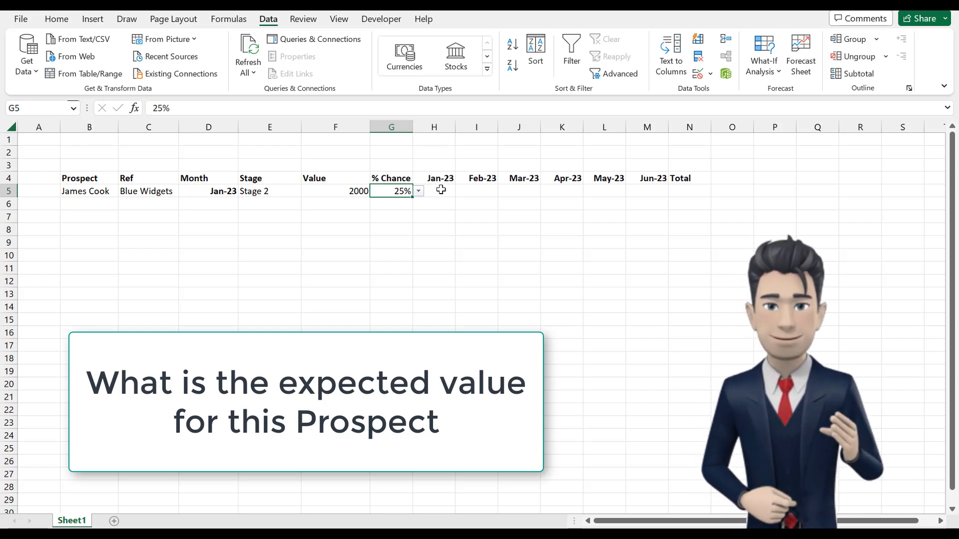
left_click(441, 189)
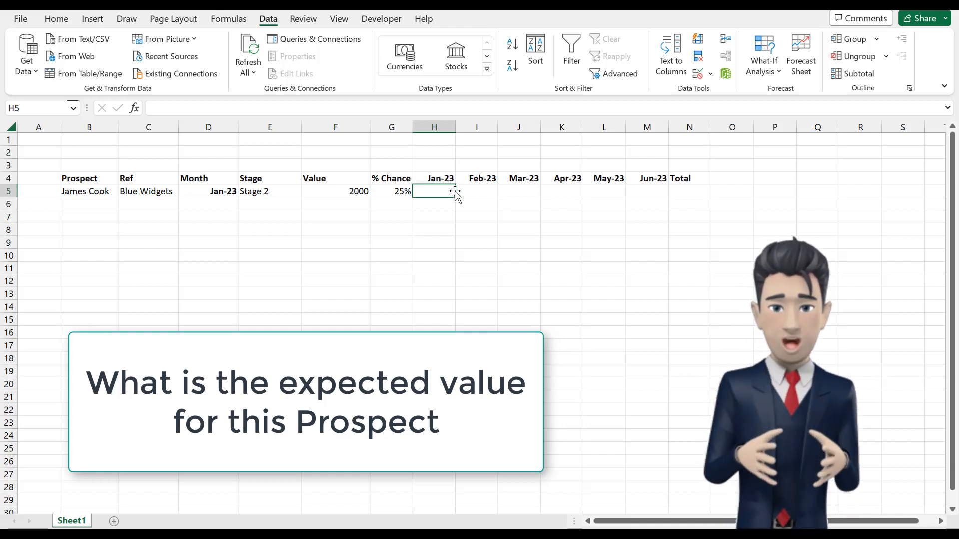
left_click_drag(443, 190, 637, 190)
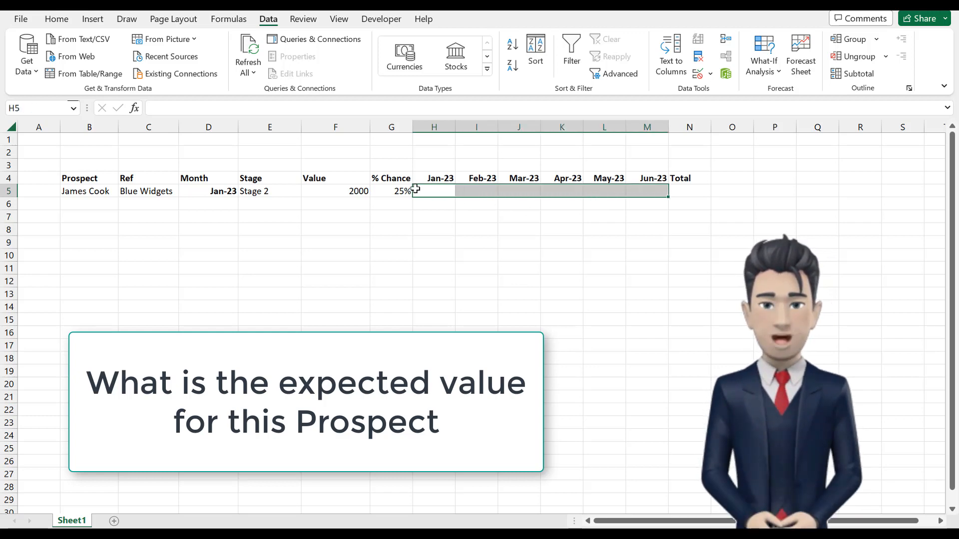
left_click(434, 190)
left_click(474, 190)
left_click(519, 191)
left_click(555, 190)
left_click(602, 192)
left_click(640, 193)
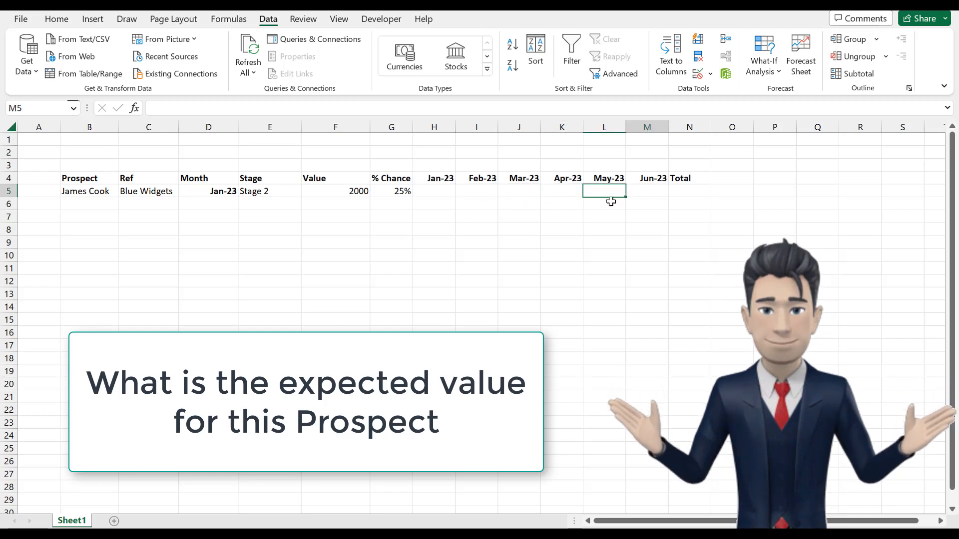
Step: Enter the expected-value formula =IF($D5=H$4,$F5*$G5,0) in the Jan-23 cell H5
left_click(443, 193)
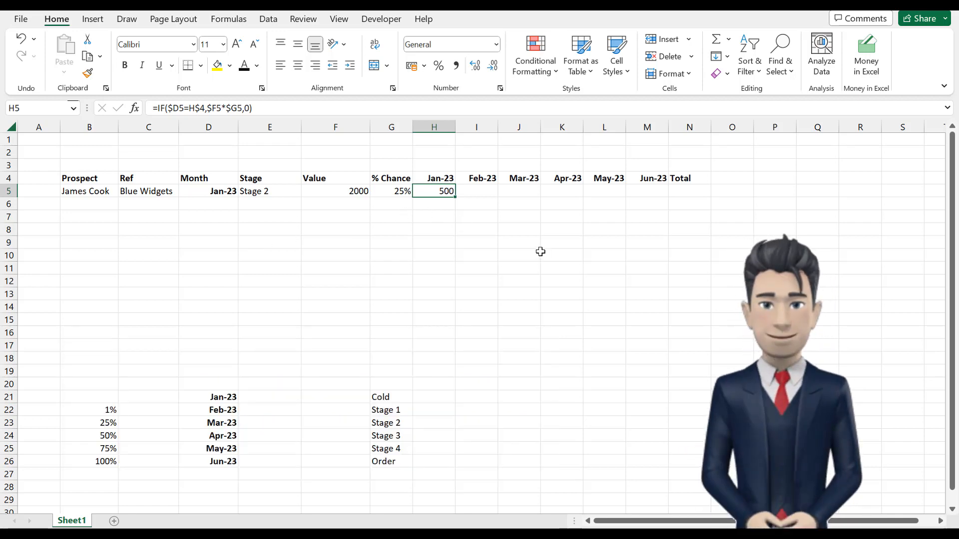
Step: Copy the expected-value formula from H5 across to M5 and set the prospect's month in D5 to Feb-23
left_click_drag(457, 198, 656, 209)
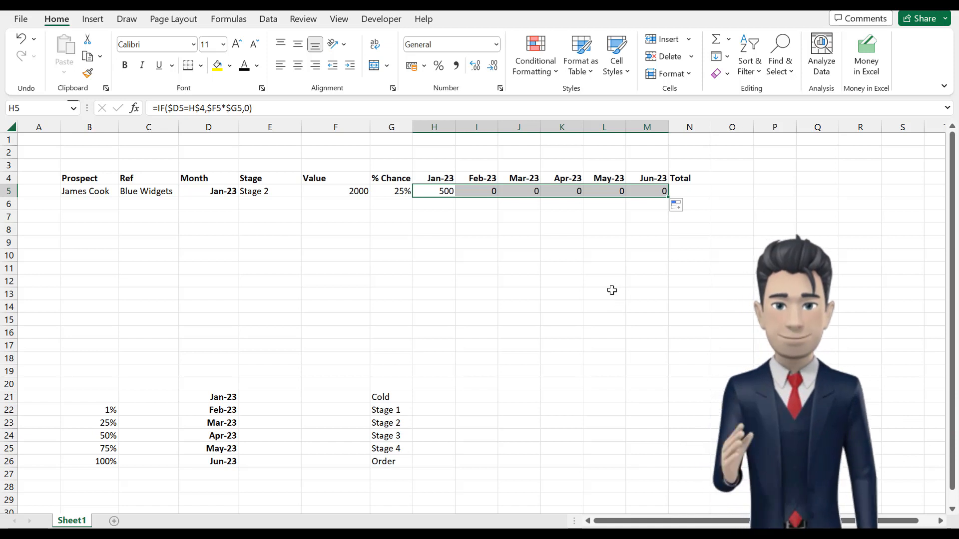
left_click(215, 189)
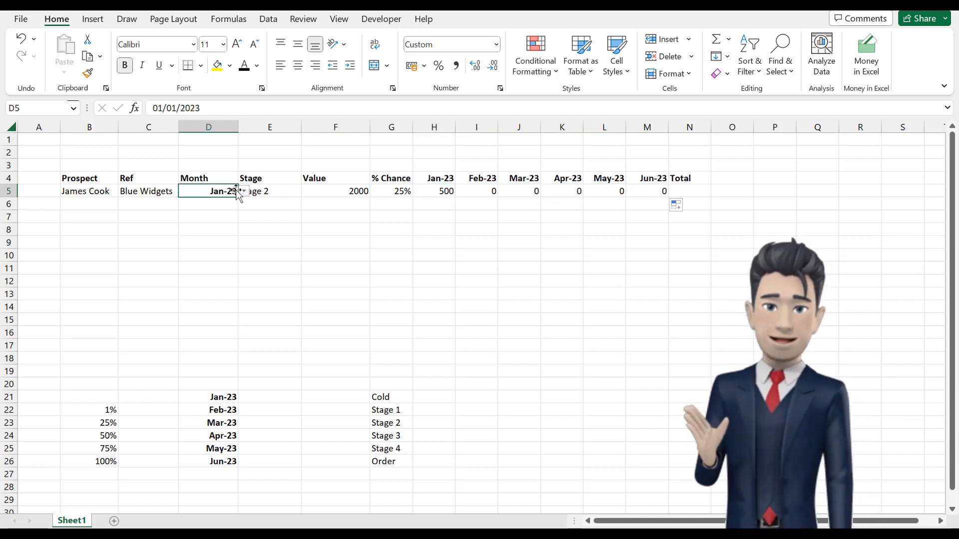
left_click(245, 192)
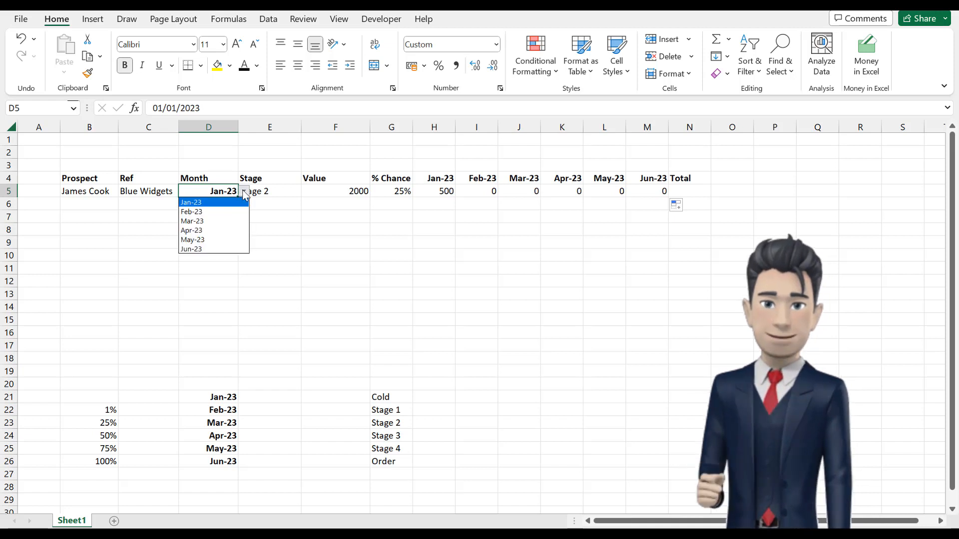
left_click(216, 212)
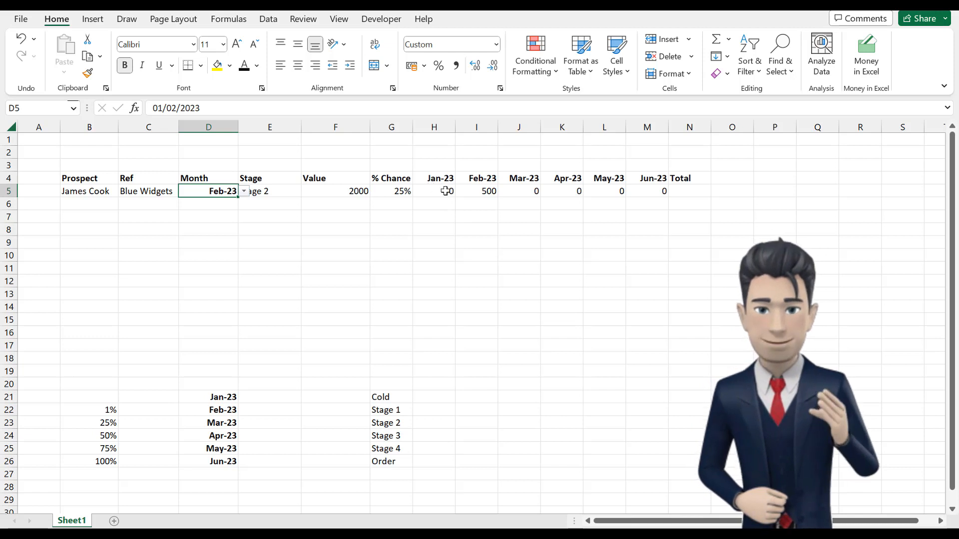
Step: Compare the prospect's Jan-23 and Feb-23 forecast cells H5 and I5 and their formulas
left_click(487, 192)
left_click(444, 190)
left_click(464, 191)
left_click(445, 190)
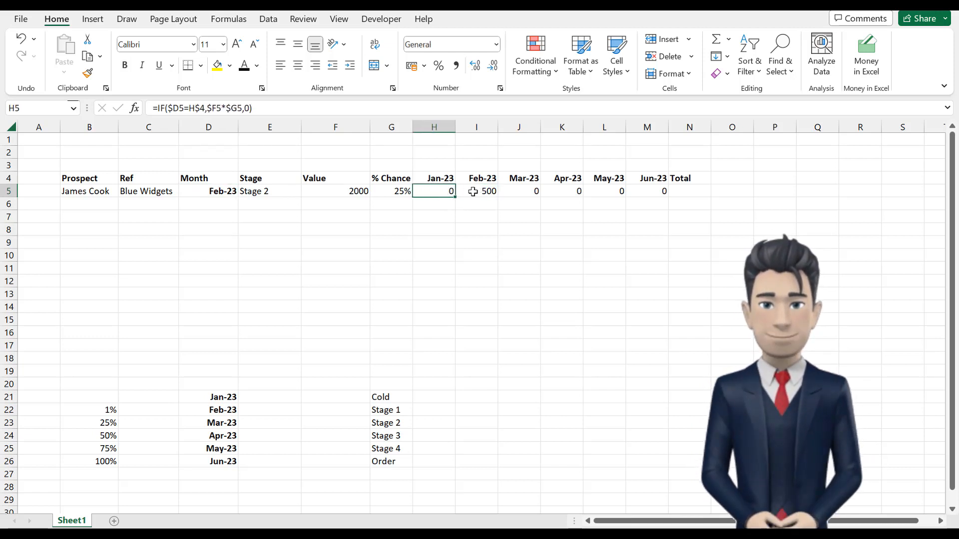
left_click(480, 192)
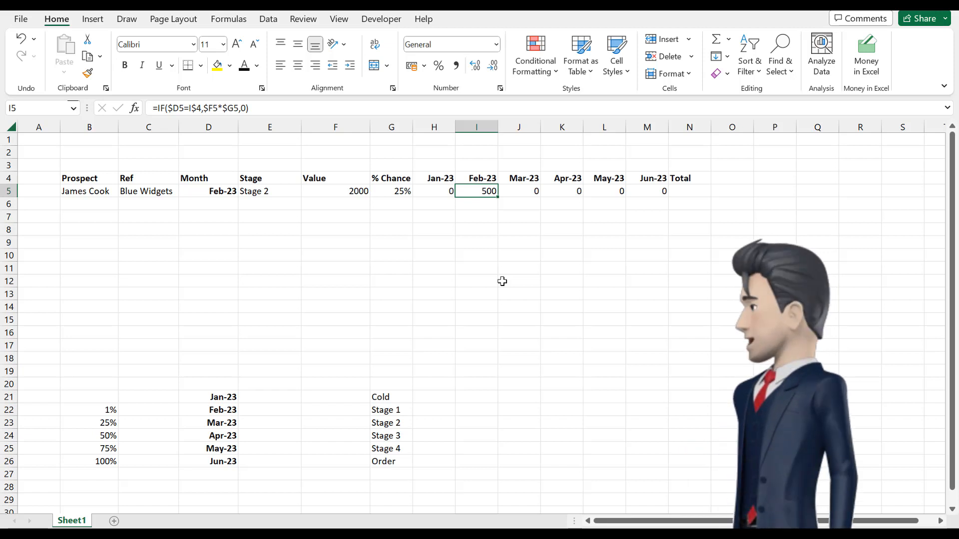
Step: Total the prospect's monthly forecast cells in N5 with the formula =SUM(H5:M5)
left_click(682, 193)
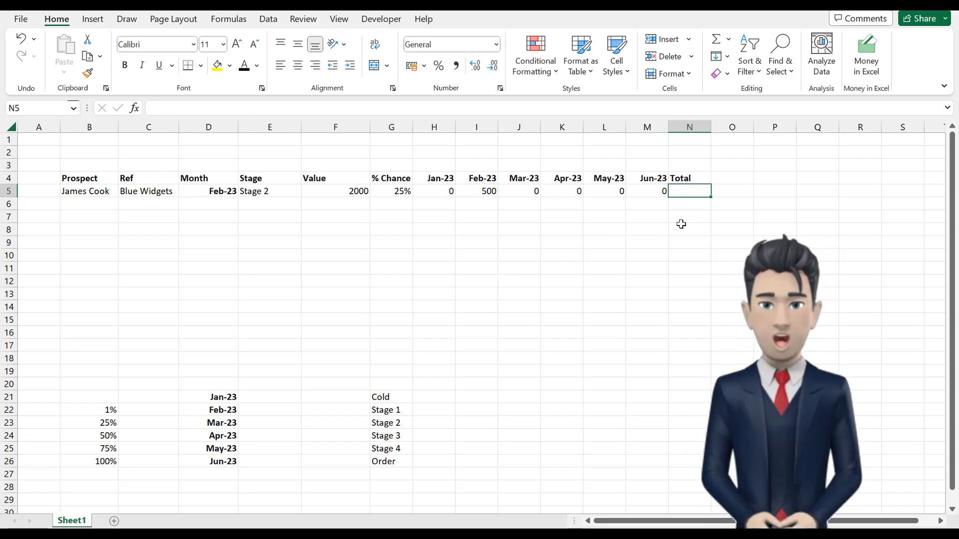
type("=")
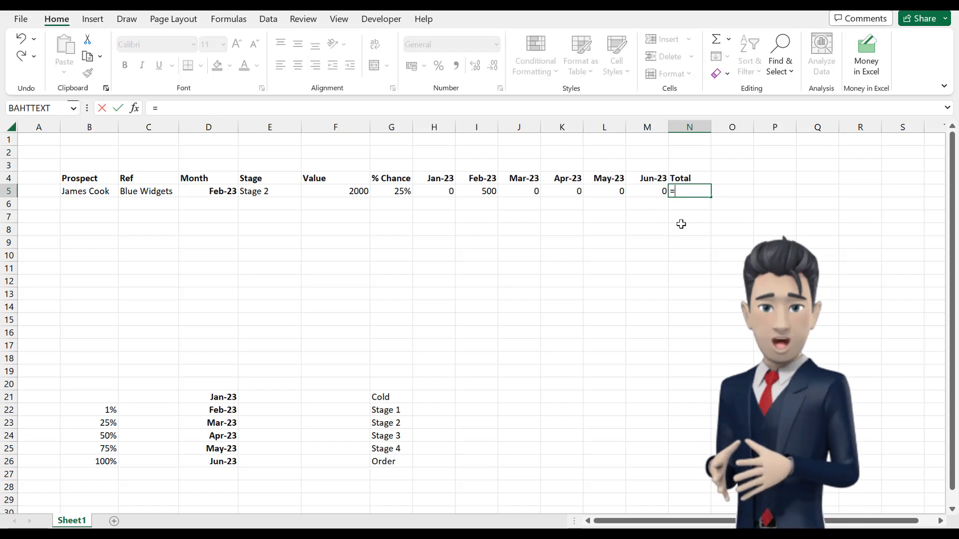
type("SUM(")
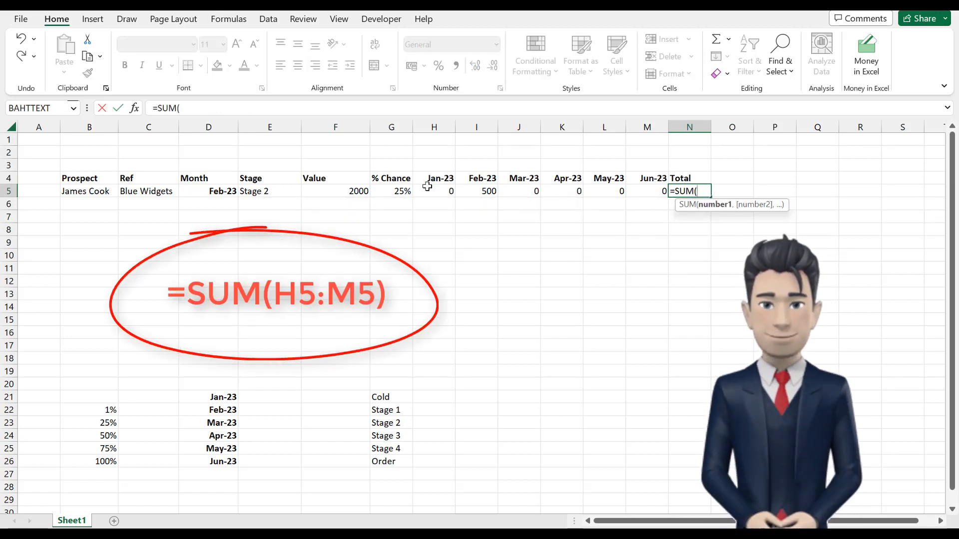
left_click_drag(429, 191, 660, 191)
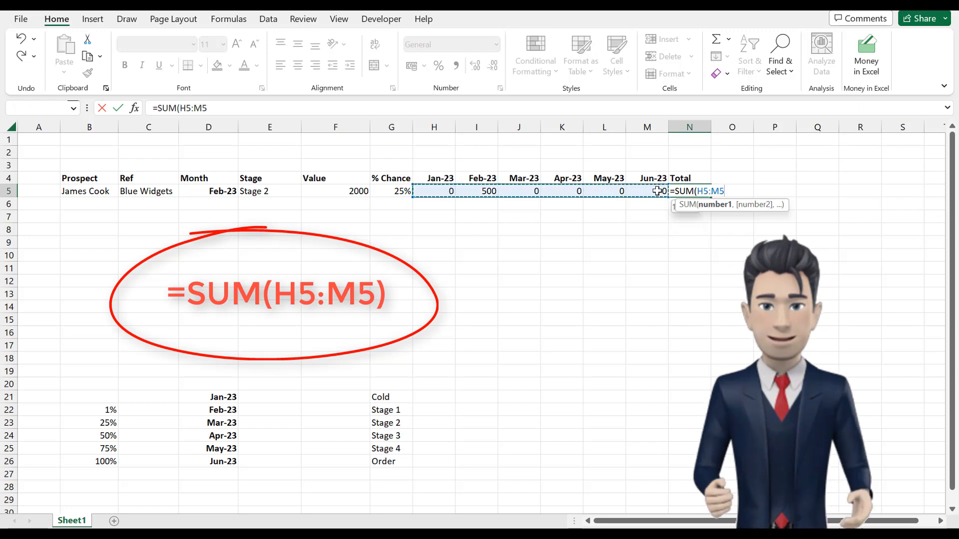
type(")")
key("Return")
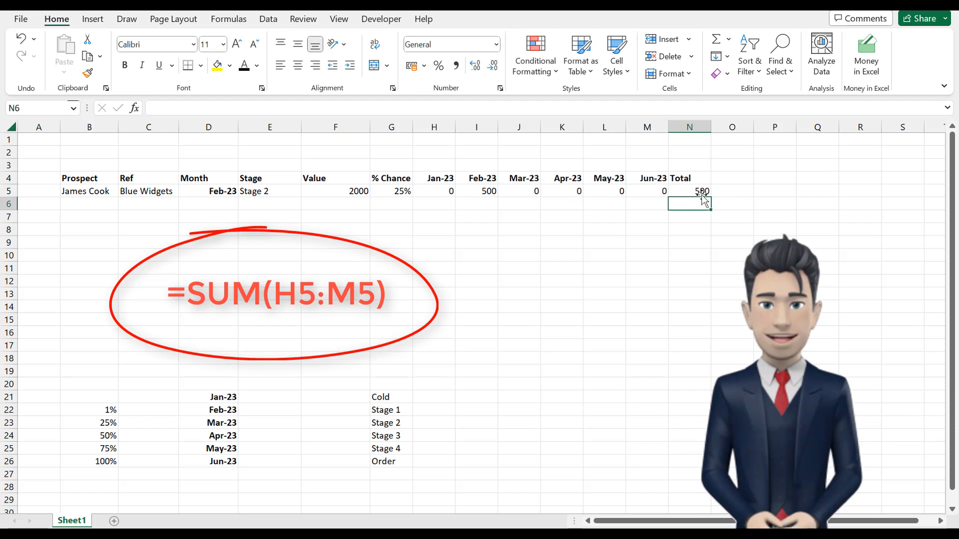
left_click(704, 191)
left_click_drag(439, 191, 648, 189)
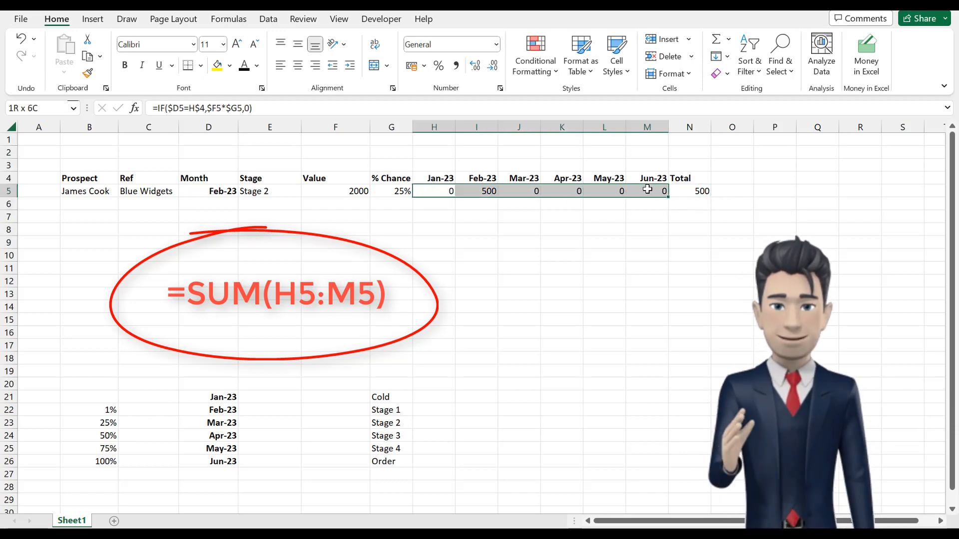
left_click(695, 190)
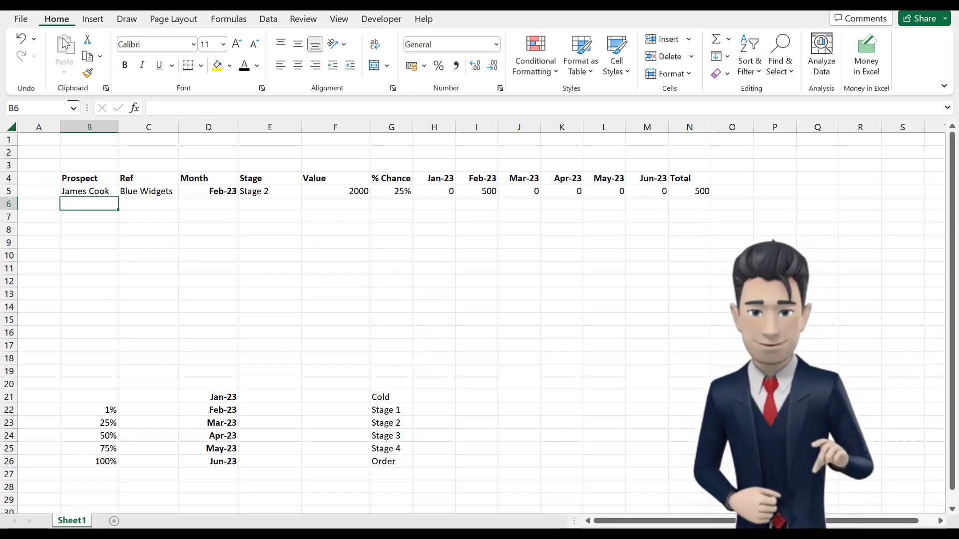
Step: Restore the further prospects and their widget references in B6:C10
left_click(22, 40)
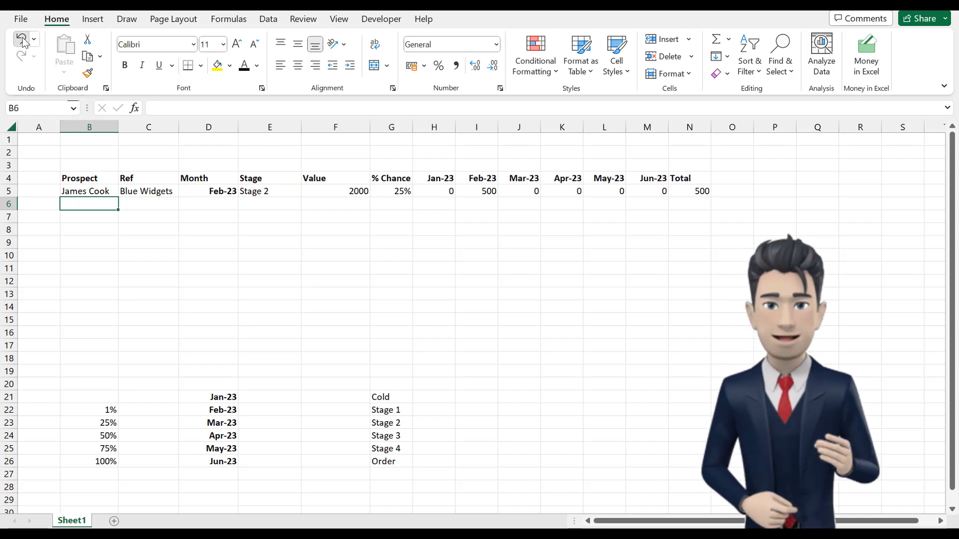
left_click(80, 205)
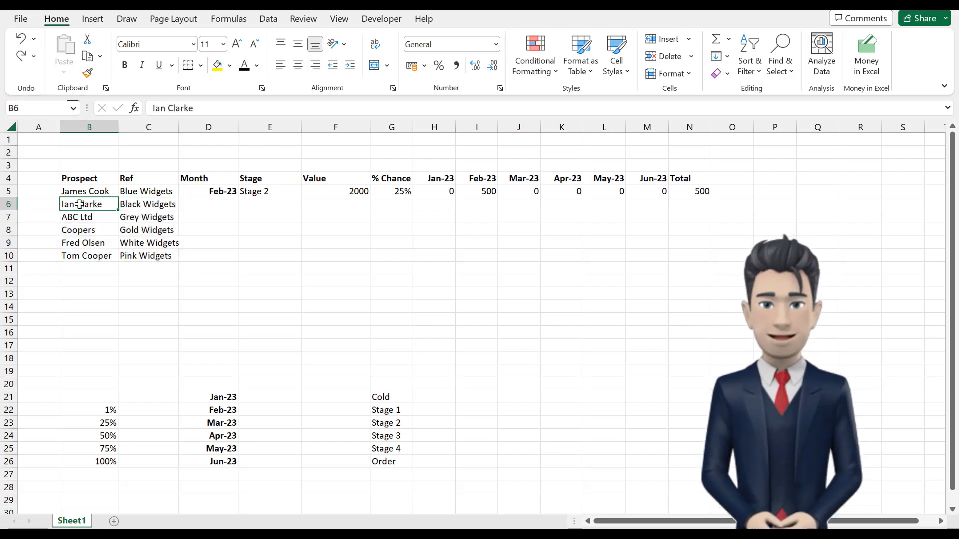
left_click(150, 255)
left_click(89, 203)
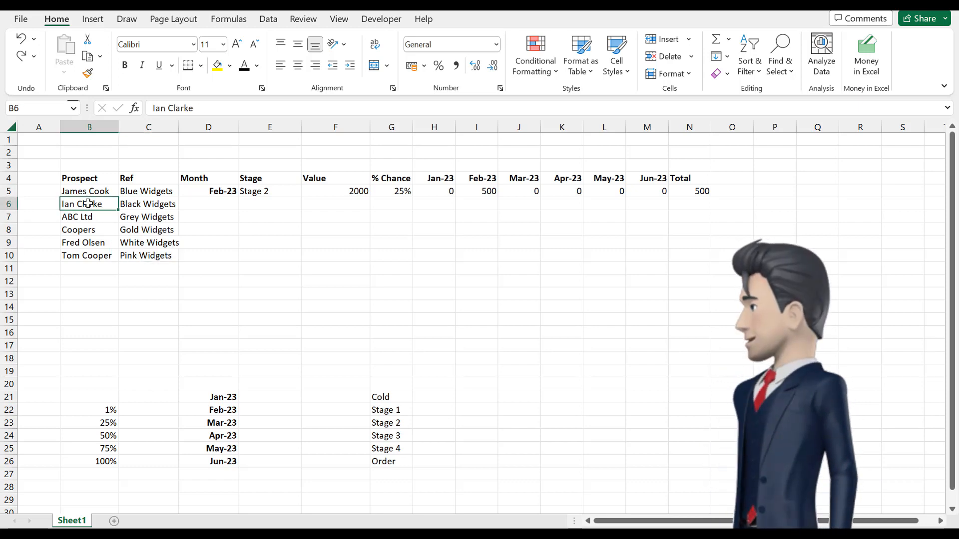
left_click(151, 256)
left_click(88, 204)
Step: Fill the first prospect's cells D5:N5 down through row 10 for the other prospects
left_click_drag(194, 191, 699, 192)
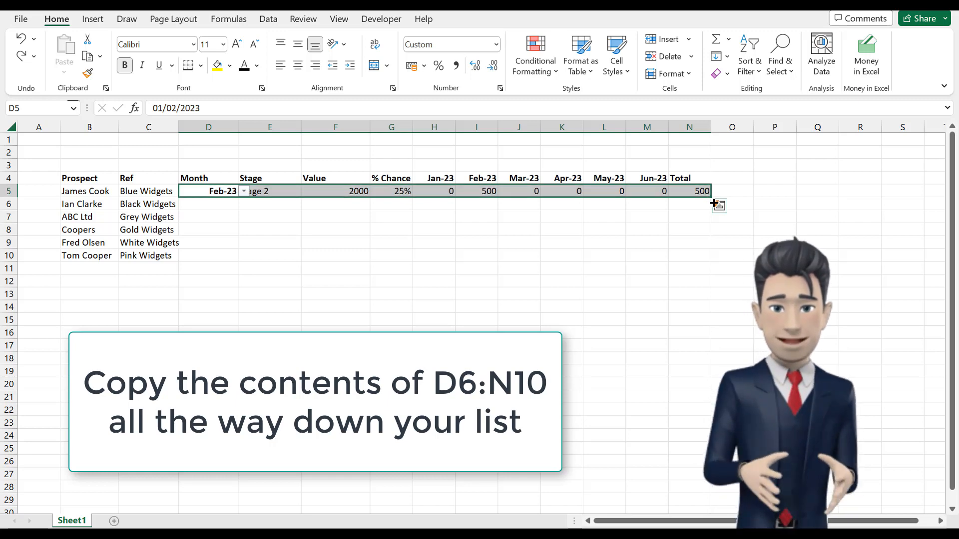
left_click_drag(714, 200, 711, 260)
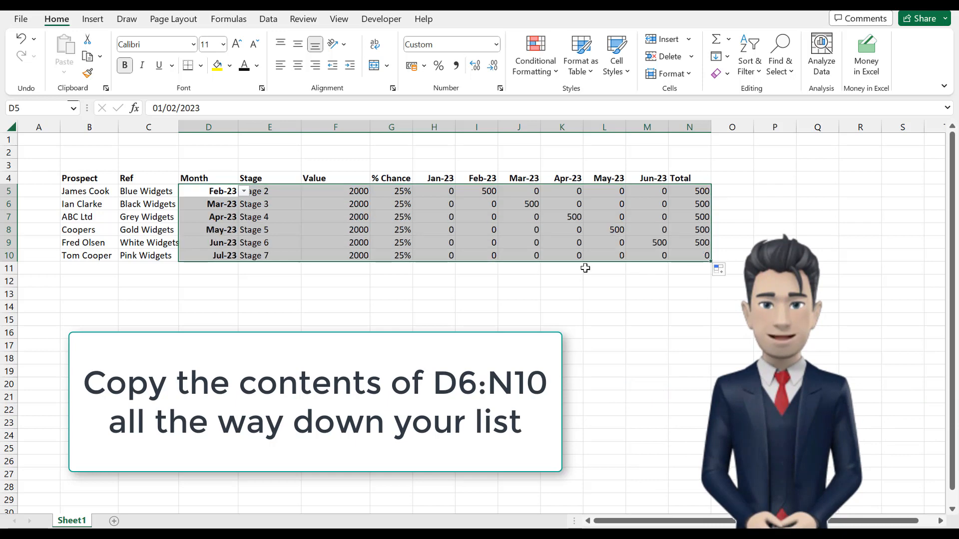
Step: Replace the filled stages in E7:E10 with entries from their dropdown lists, choosing Stage 1 in E7 and Order in E9
left_click(285, 202)
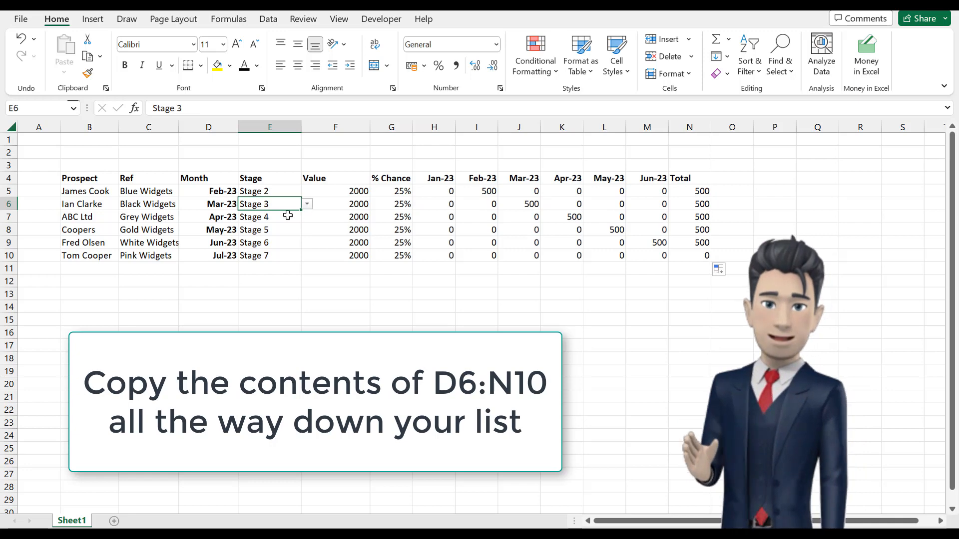
left_click(294, 216)
left_click(307, 217)
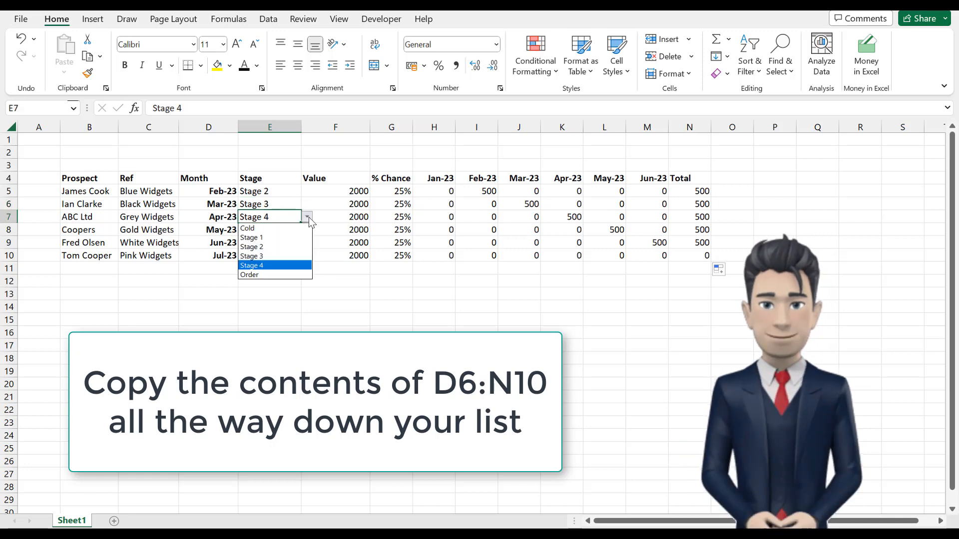
left_click(270, 234)
left_click(272, 243)
left_click(307, 242)
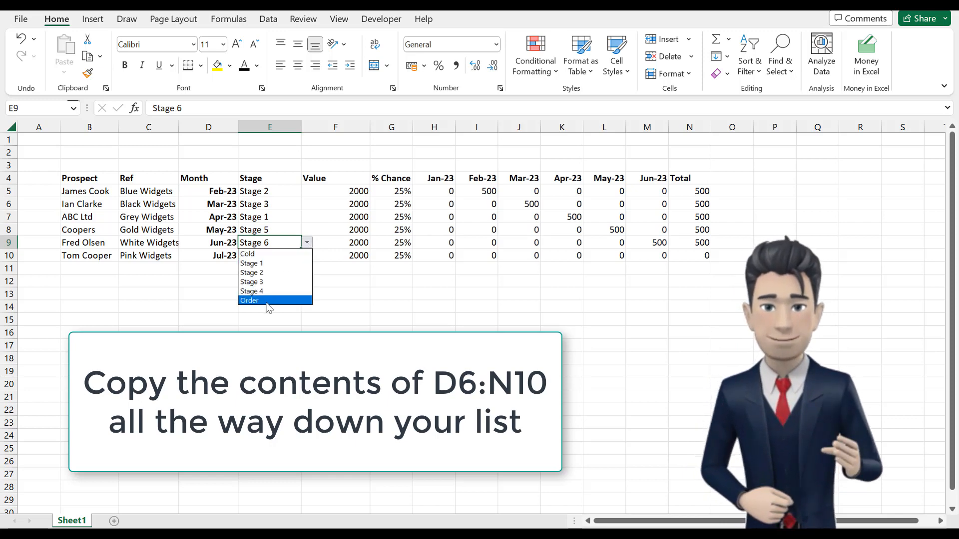
left_click(269, 300)
left_click(289, 255)
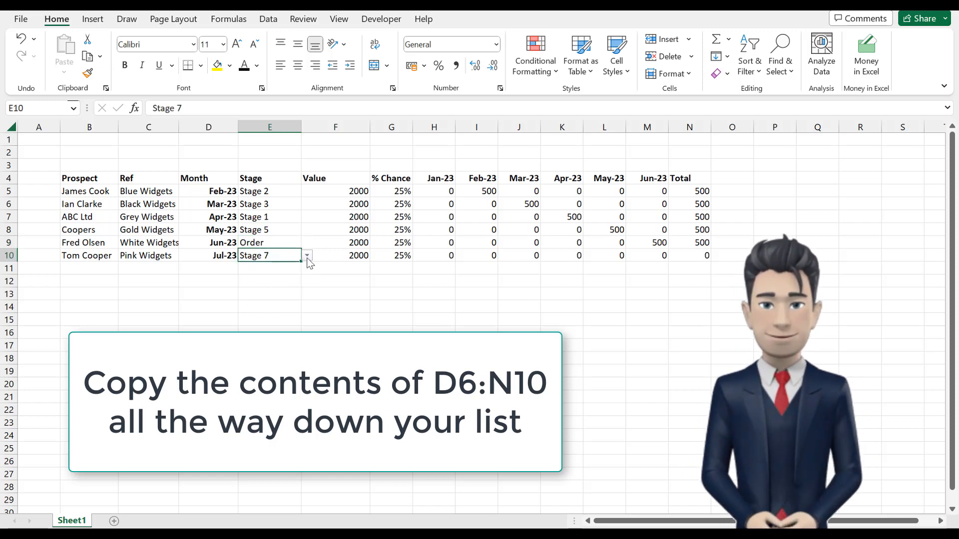
left_click(307, 256)
left_click(297, 269)
left_click(277, 229)
left_click(307, 229)
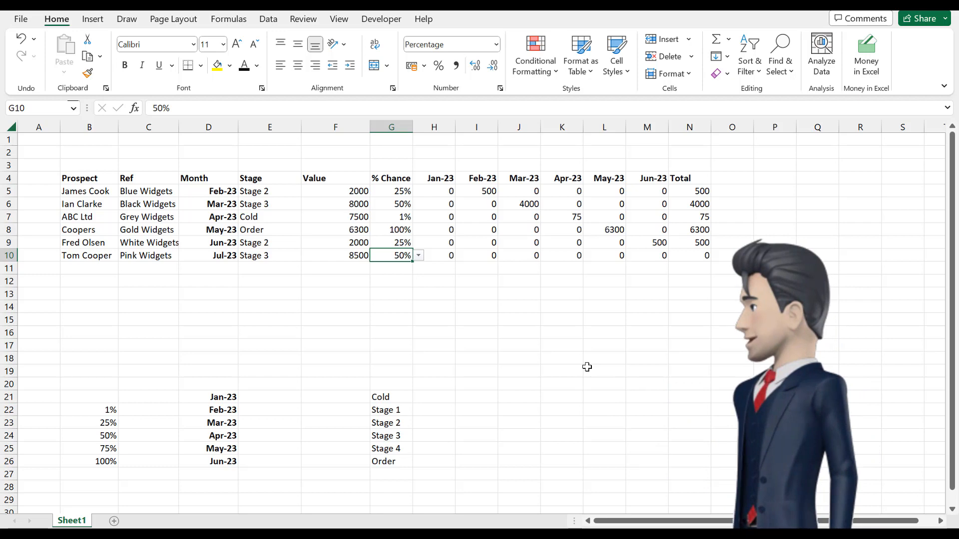
Step: Examine the prospects' values and % chances, and follow the Coopers order in row 8 to its May-23 forecast cell
left_click(359, 191)
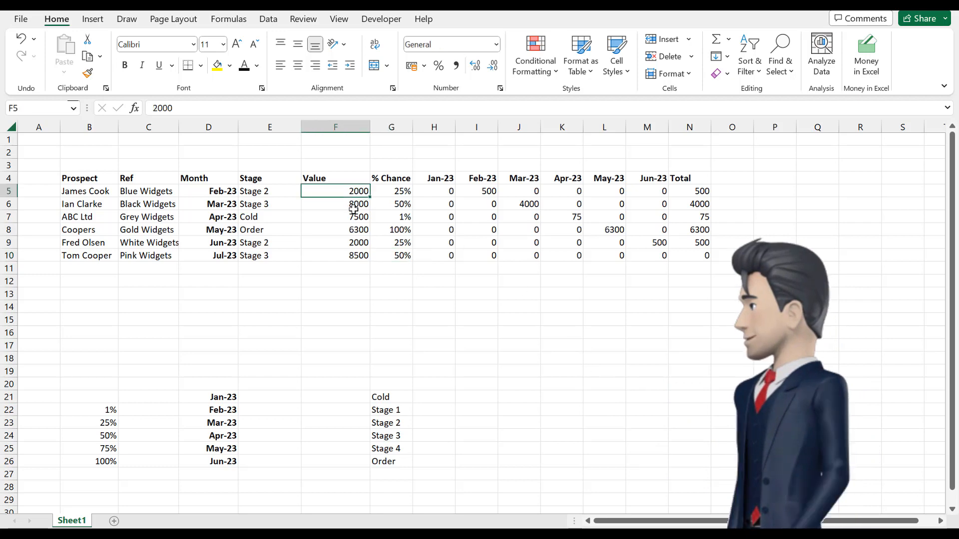
left_click(352, 205)
left_click(395, 204)
left_click(403, 230)
left_click(265, 232)
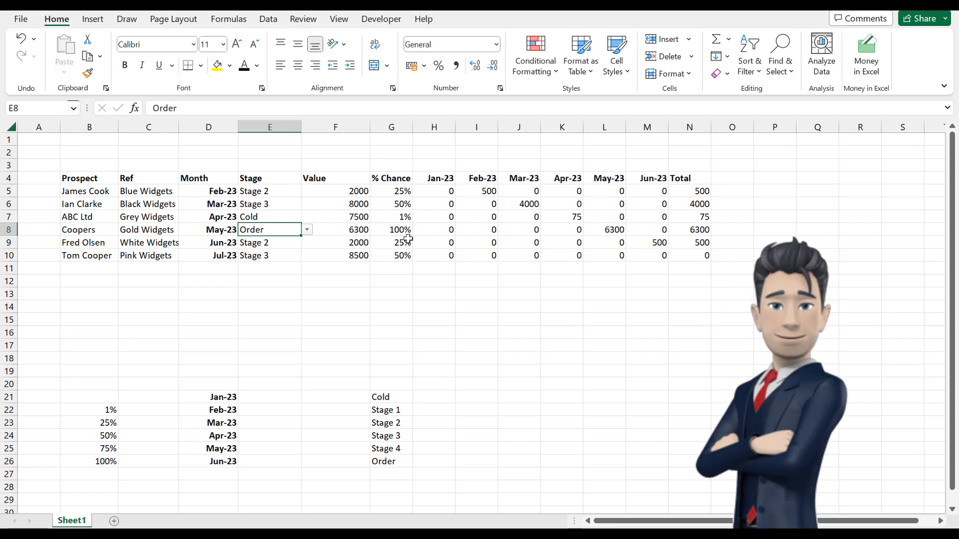
left_click(486, 231)
left_click(610, 227)
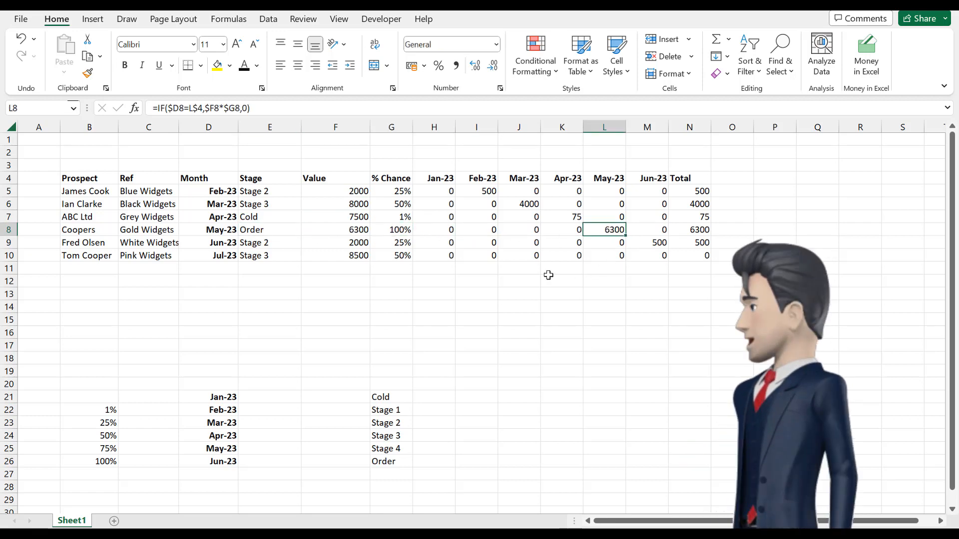
Step: Enter the Jan-23 total =SUM(H5:H11) in H12 and copy it across the remaining month columns in row 12
left_click(433, 279)
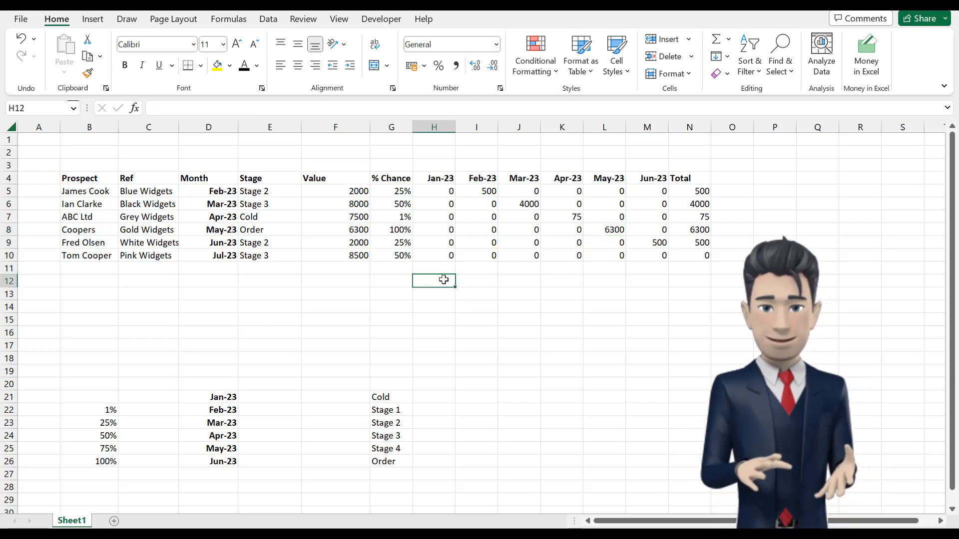
type("=")
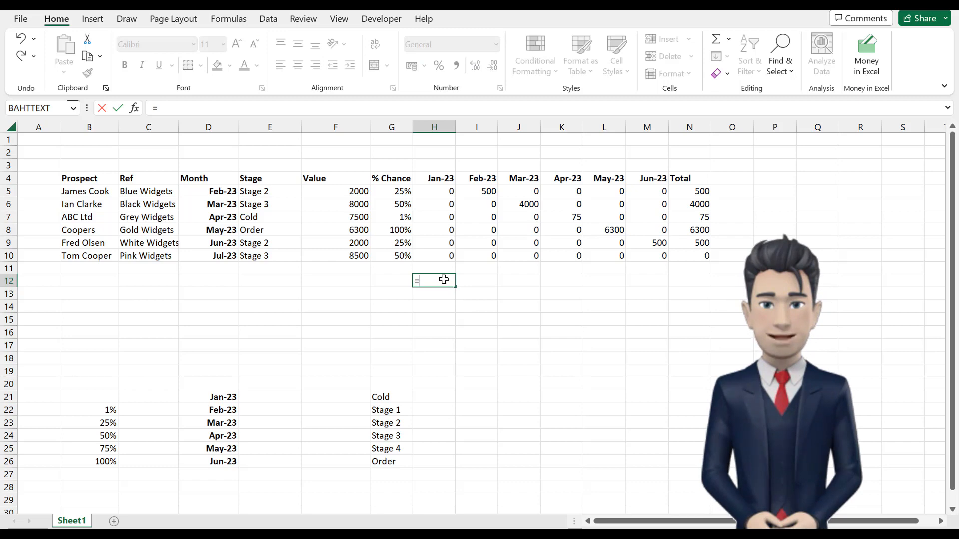
type("SUM")
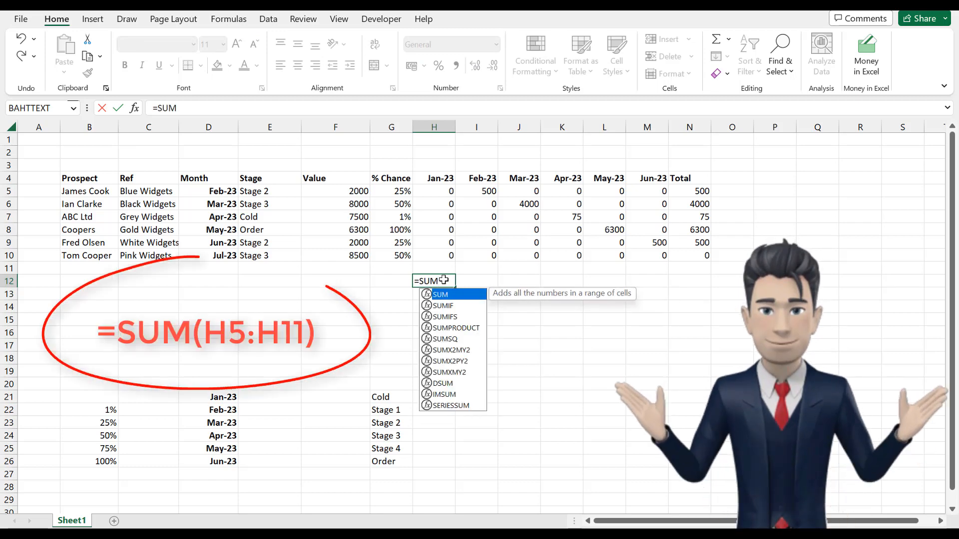
type("(")
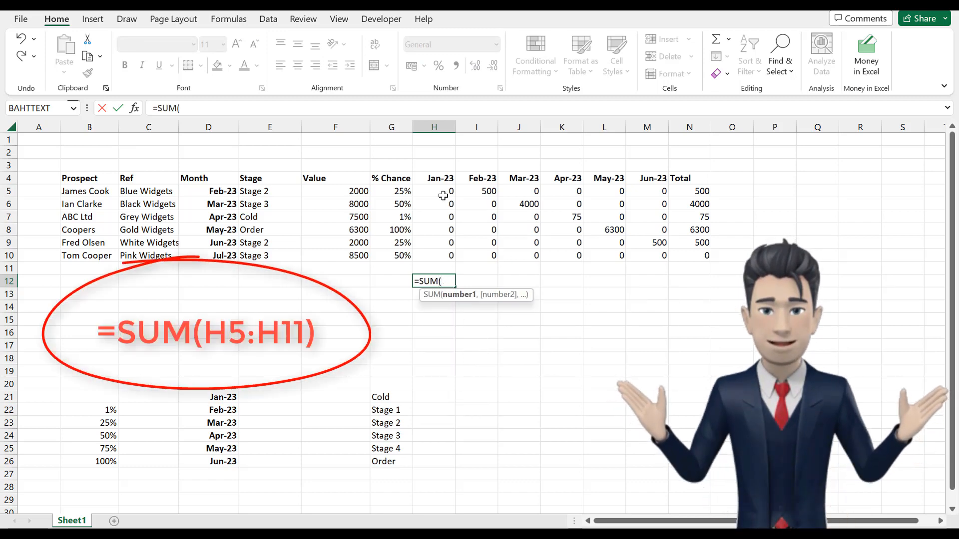
left_click_drag(443, 196, 442, 263)
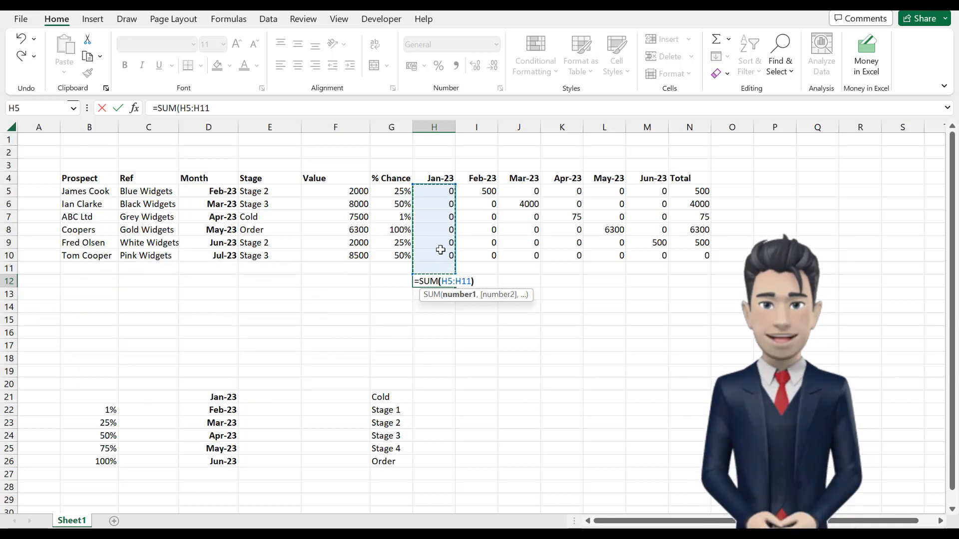
key("Return")
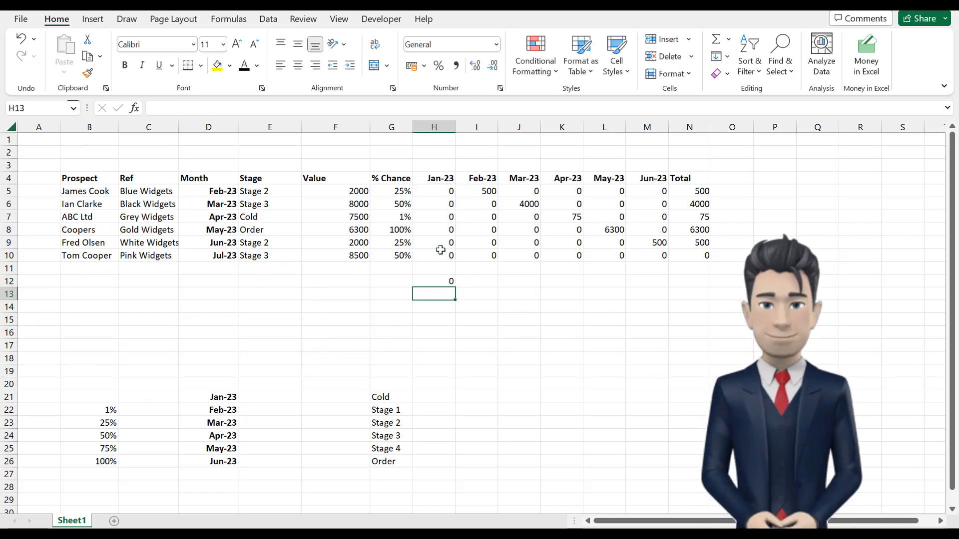
left_click(441, 281)
left_click_drag(455, 286, 650, 297)
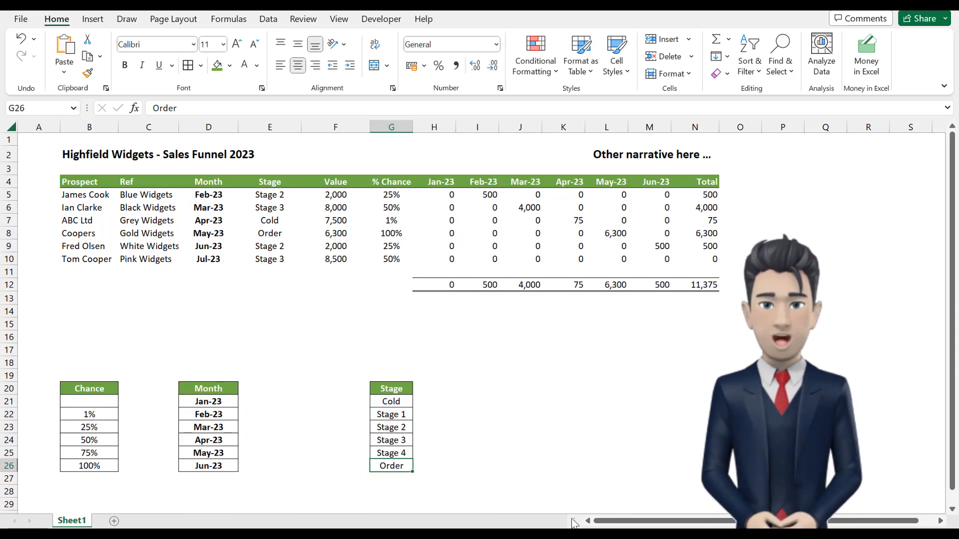
Step: Review the sheet title in B2, the narrative heading in L2, the Prospect and Ref entries, and the Stage list in G21:G26
left_click(71, 154)
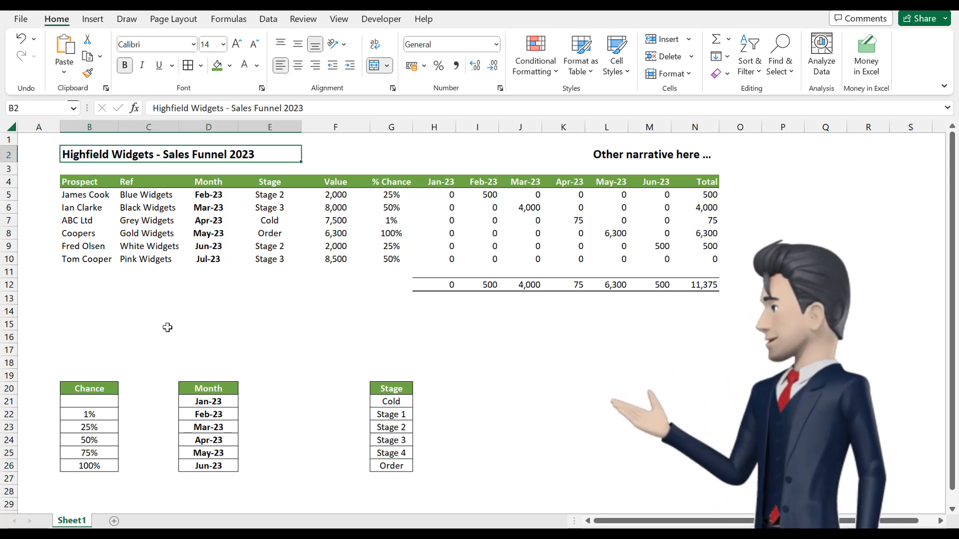
left_click(599, 156)
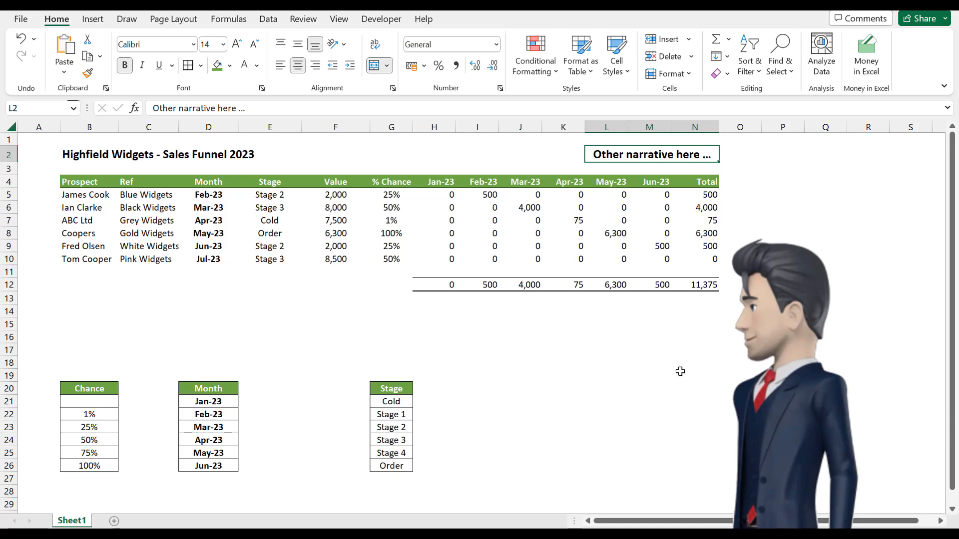
left_click(392, 466)
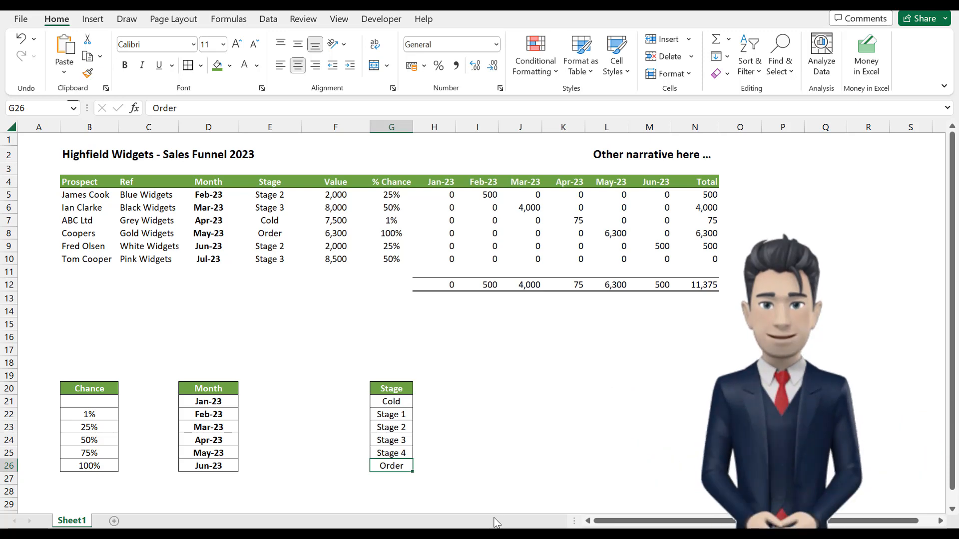
left_click_drag(98, 194, 172, 326)
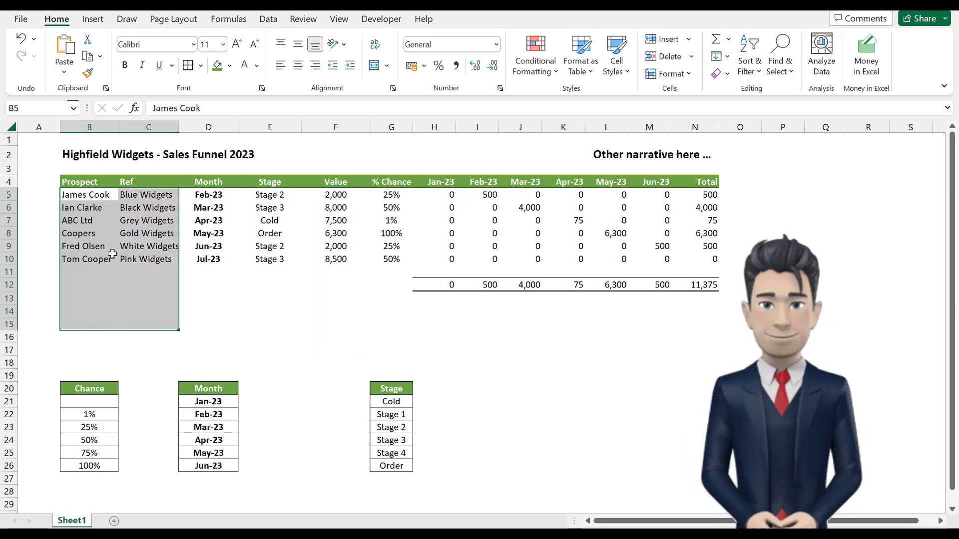
left_click(82, 195)
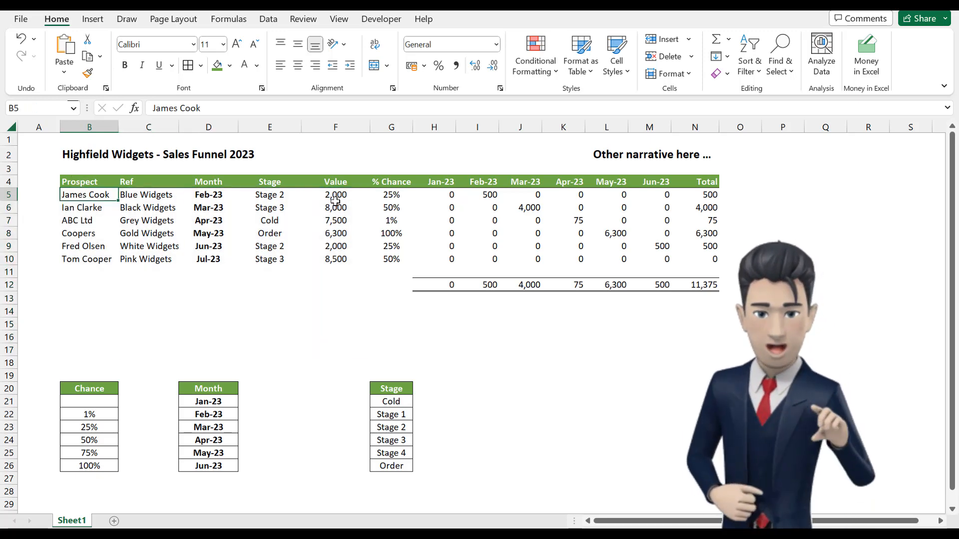
left_click_drag(392, 402, 392, 464)
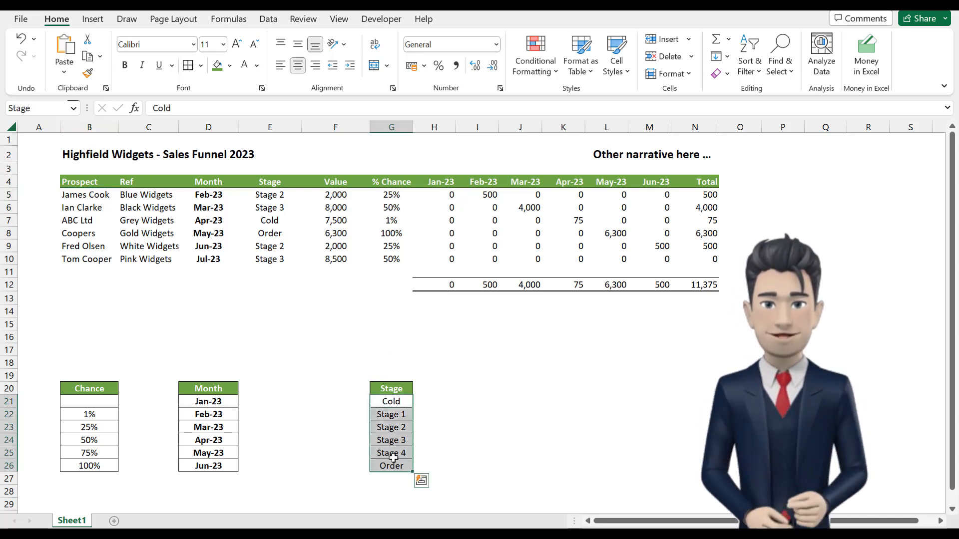
left_click(402, 466)
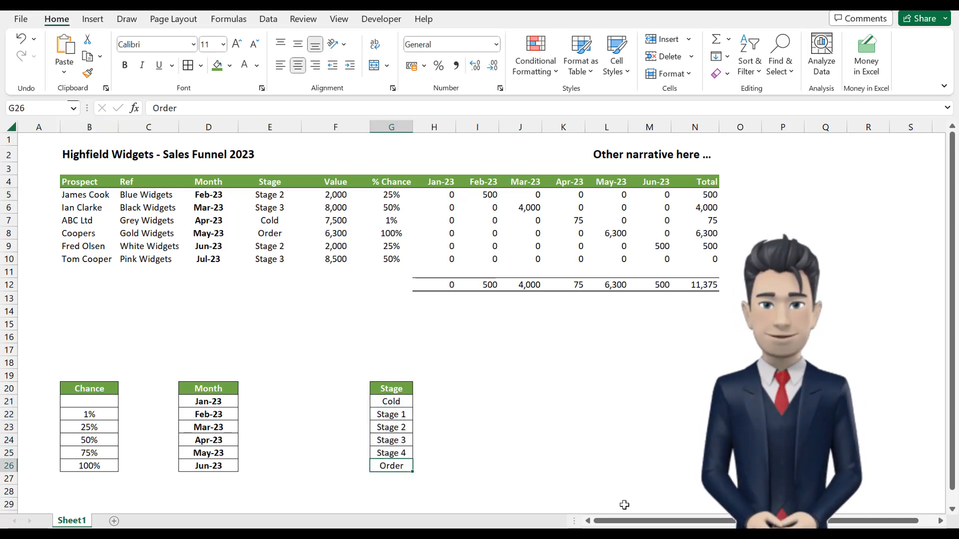